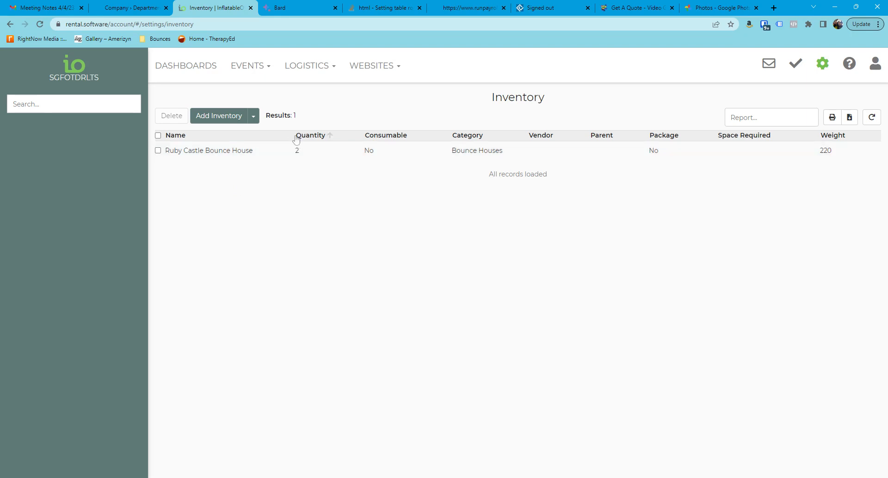
Step: Create an inventory item named A with unlimited quantity and the Bounce Houses category on all pages, and save it
{"action": "left_click", "coordinate": [231, 115]}
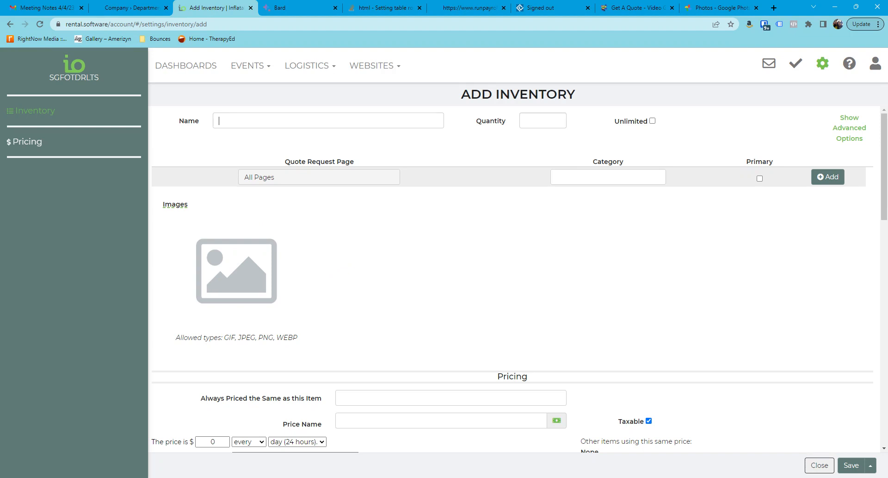
{"action": "type", "text": "P"}
{"action": "key", "text": "BackSpace"}
{"action": "type", "text": "A"}
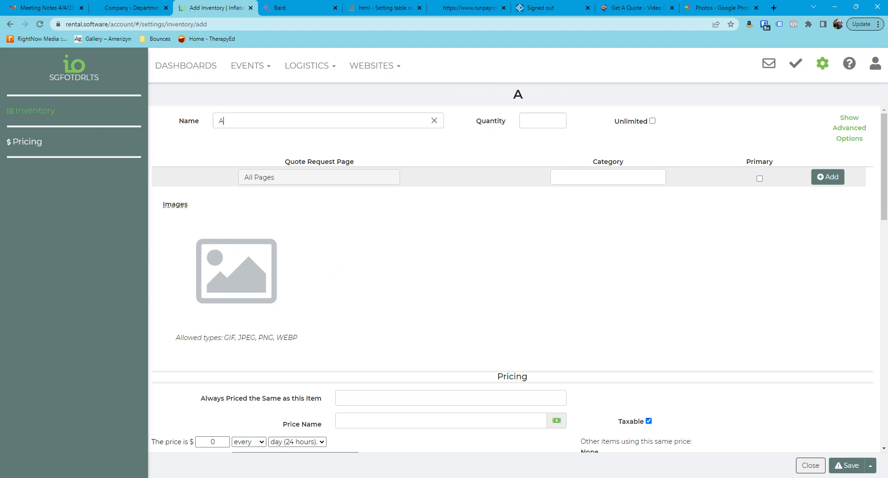
{"action": "left_click", "coordinate": [652, 121]}
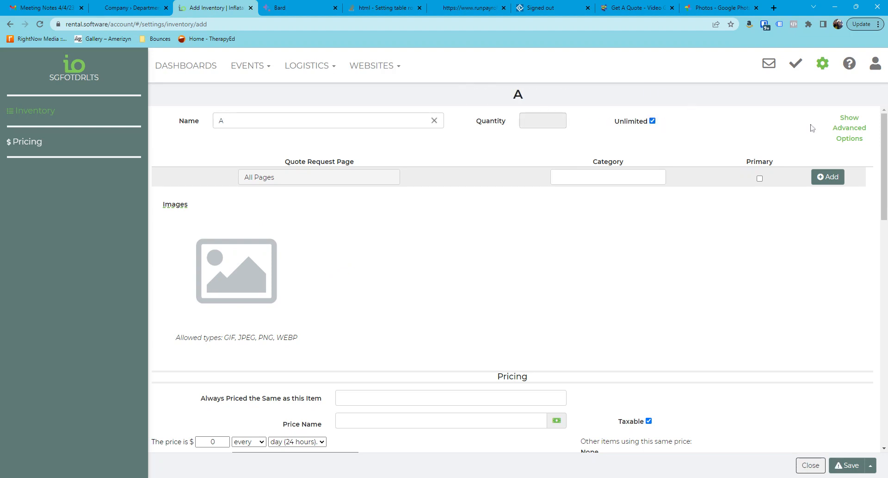
{"action": "left_click", "coordinate": [620, 177]}
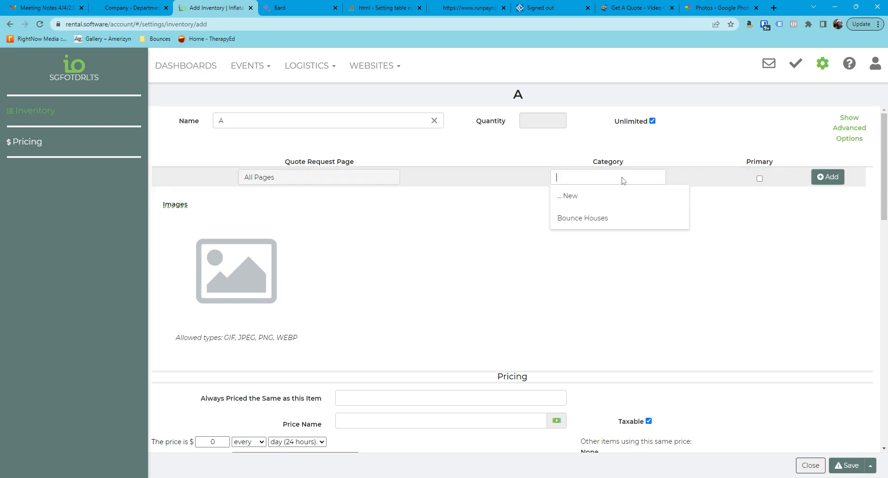
{"action": "left_click", "coordinate": [584, 217]}
{"action": "left_click", "coordinate": [824, 180]}
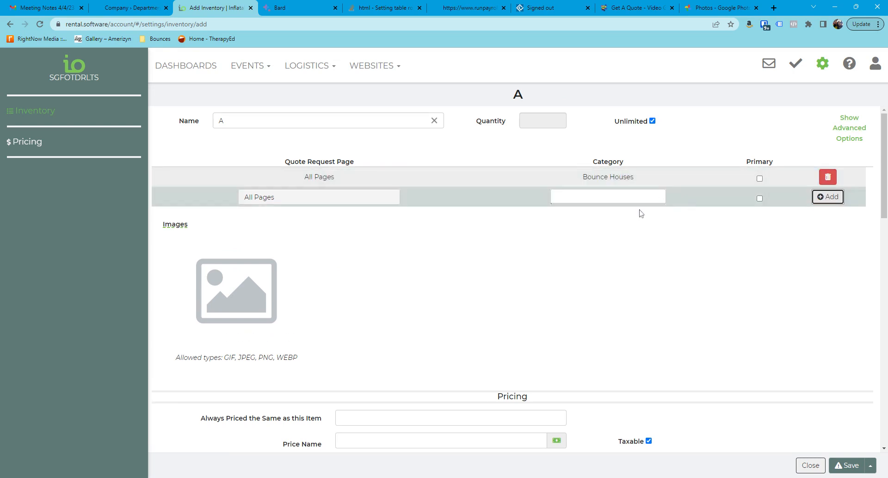
{"action": "left_click", "coordinate": [847, 465]}
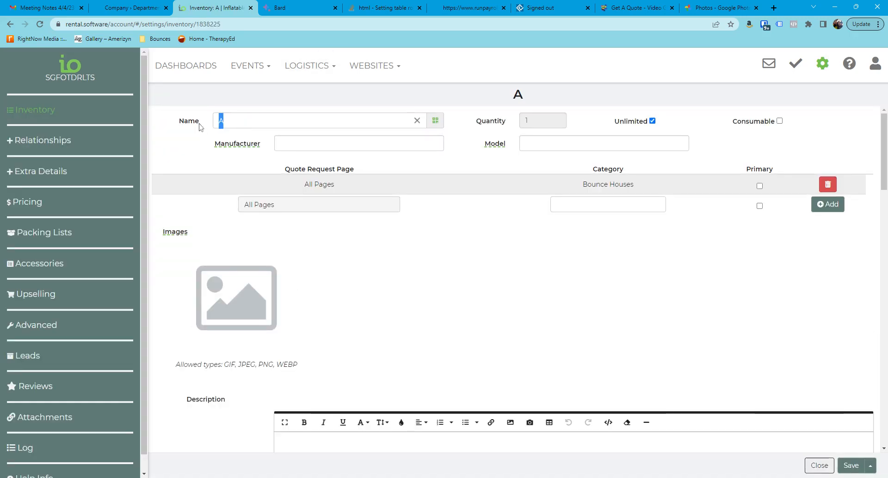
Step: Save a copy of item A under the name B with a new price
{"action": "type", "text": "B"}
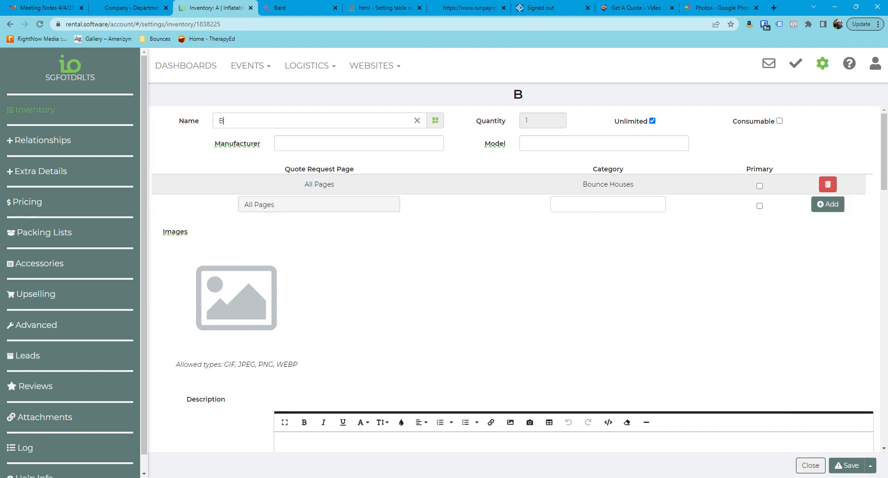
{"action": "left_click", "coordinate": [871, 465]}
{"action": "left_click", "coordinate": [809, 418]}
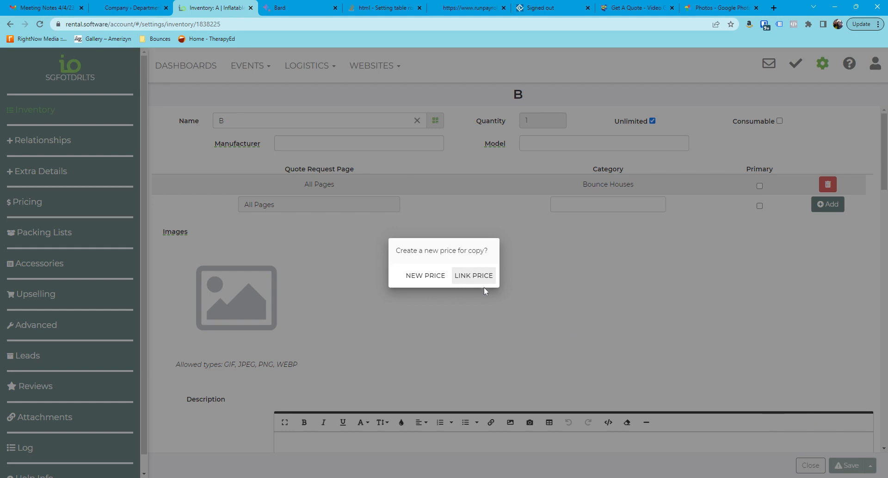
{"action": "left_click", "coordinate": [435, 276]}
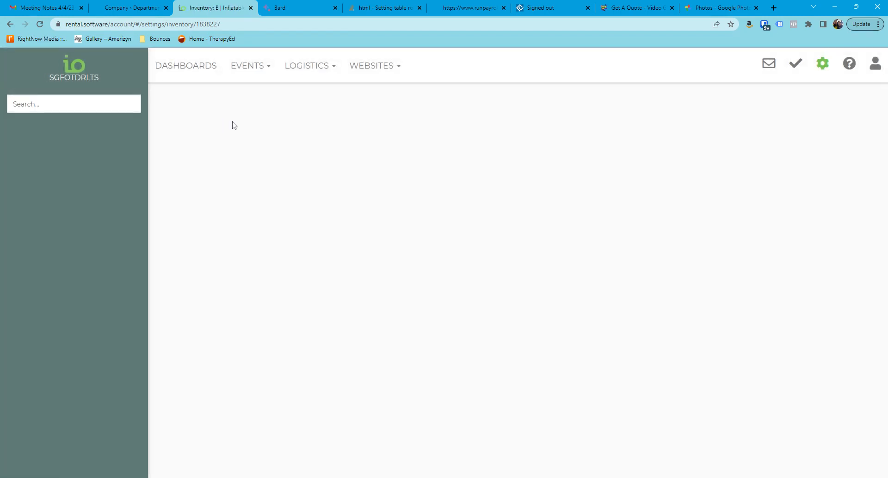
Step: Save a copy of item B under the name C with a new price
{"action": "double_click", "coordinate": [222, 121]}
{"action": "type", "text": "C"}
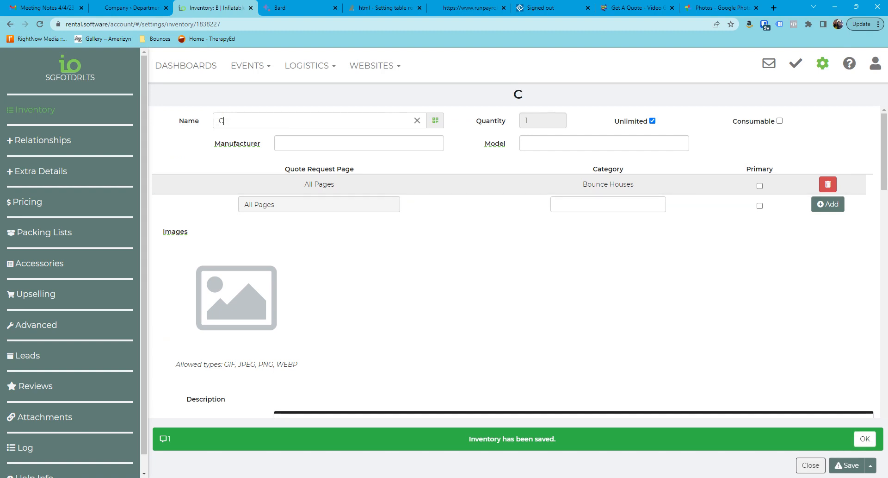
{"action": "left_click", "coordinate": [865, 438]}
{"action": "left_click", "coordinate": [870, 465]}
{"action": "left_click", "coordinate": [806, 424]}
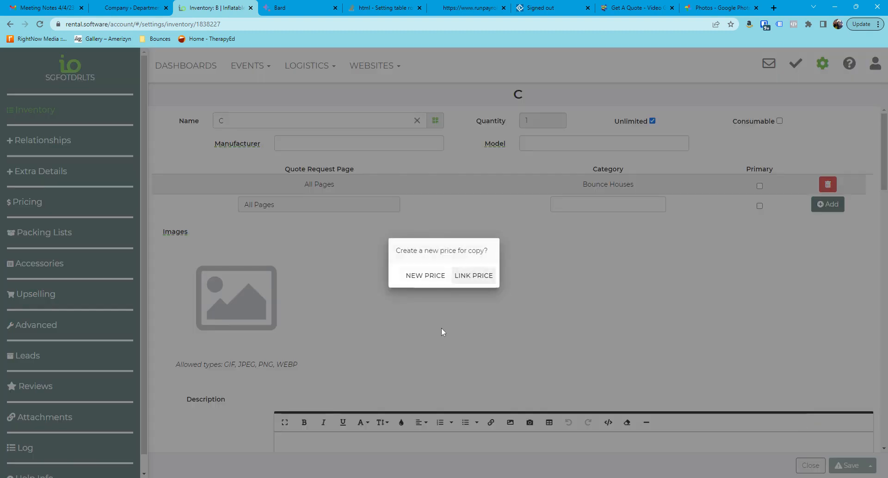
{"action": "left_click", "coordinate": [424, 276]}
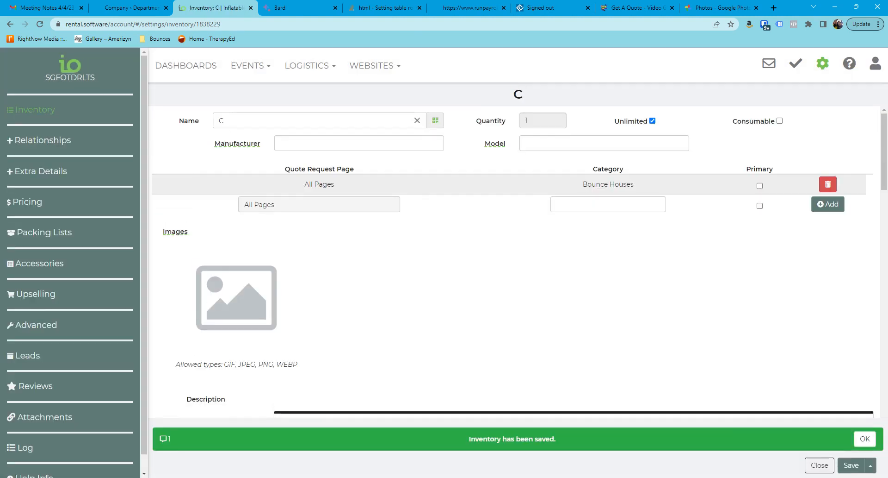
Step: Save a copy of item C under the name D with a new price, and return to the inventory list
{"action": "type", "text": "D"}
{"action": "left_click", "coordinate": [865, 439]}
{"action": "left_click", "coordinate": [870, 465]}
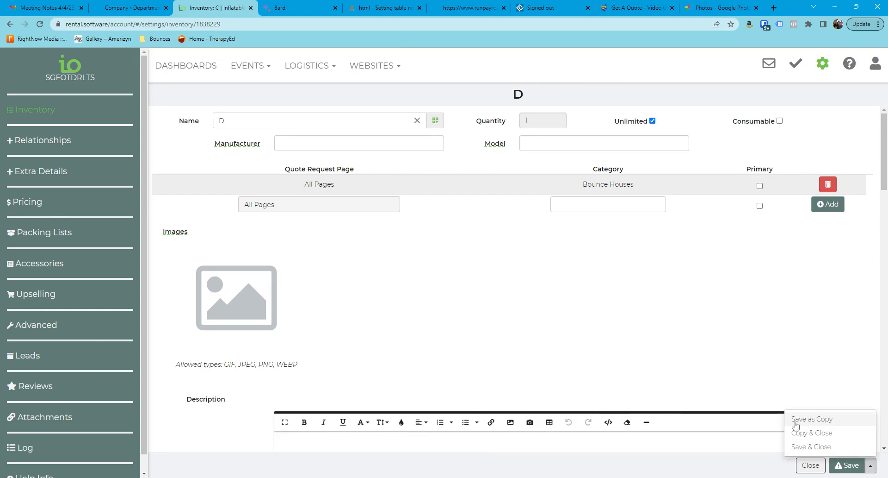
{"action": "left_click", "coordinate": [830, 422]}
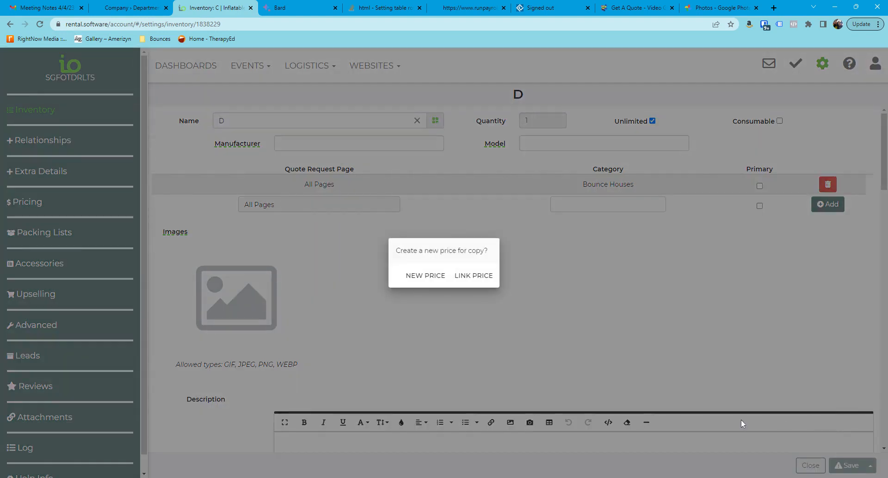
{"action": "left_click", "coordinate": [422, 275]}
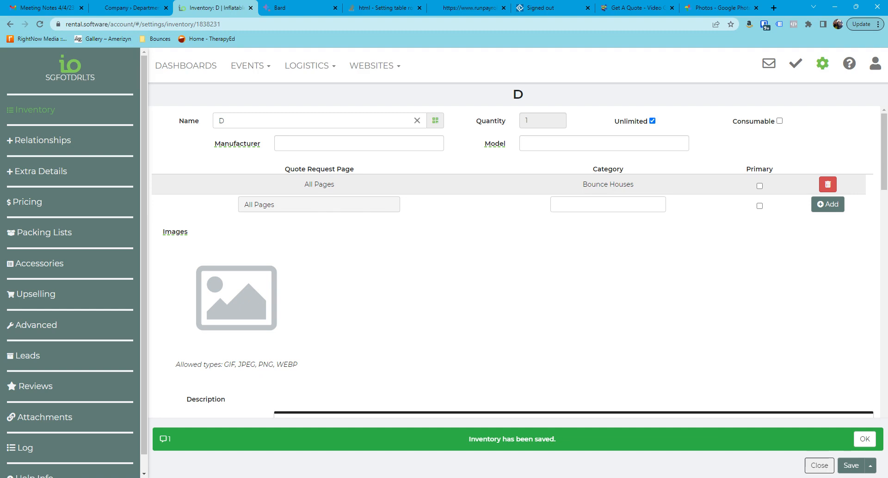
{"action": "left_click", "coordinate": [865, 438]}
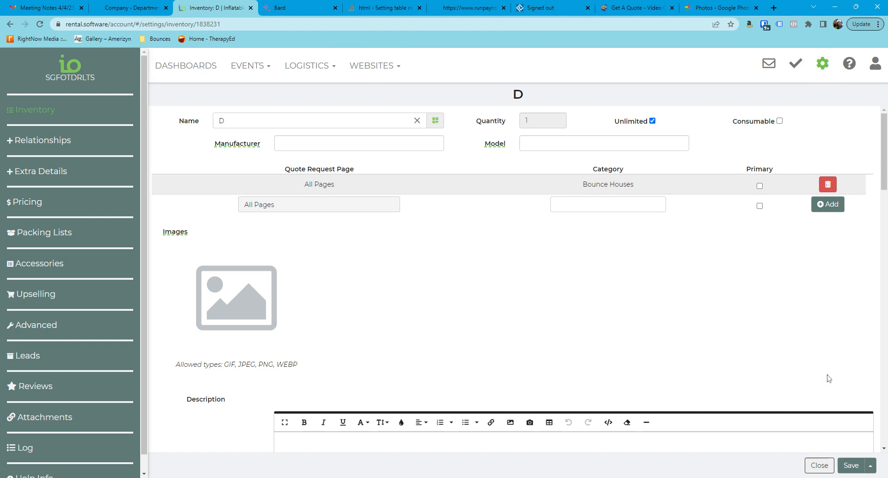
{"action": "left_click", "coordinate": [820, 465]}
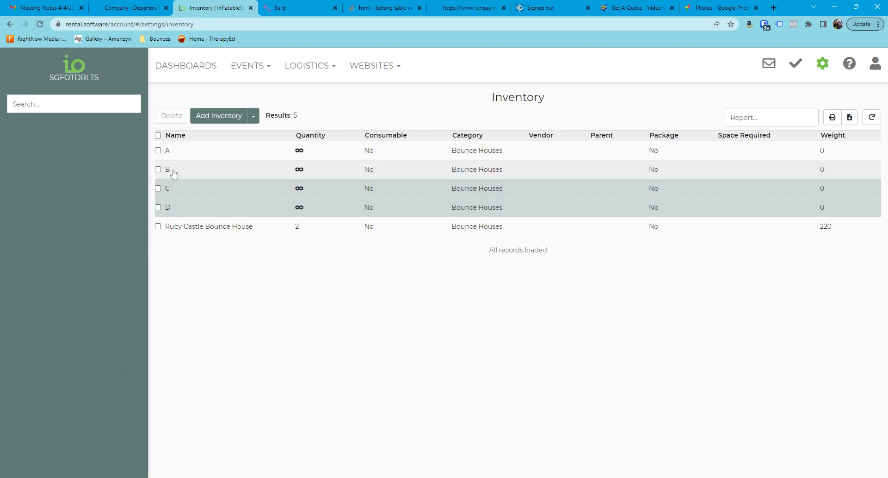
Step: Start a new inventory item named ABCD and assign it the Bounce Houses category on all pages
{"action": "left_click", "coordinate": [219, 118]}
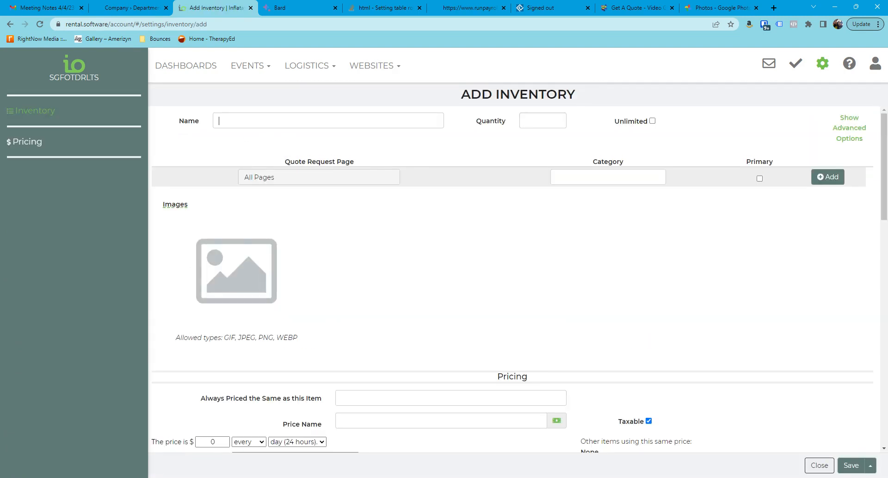
{"action": "type", "text": "ABCD"}
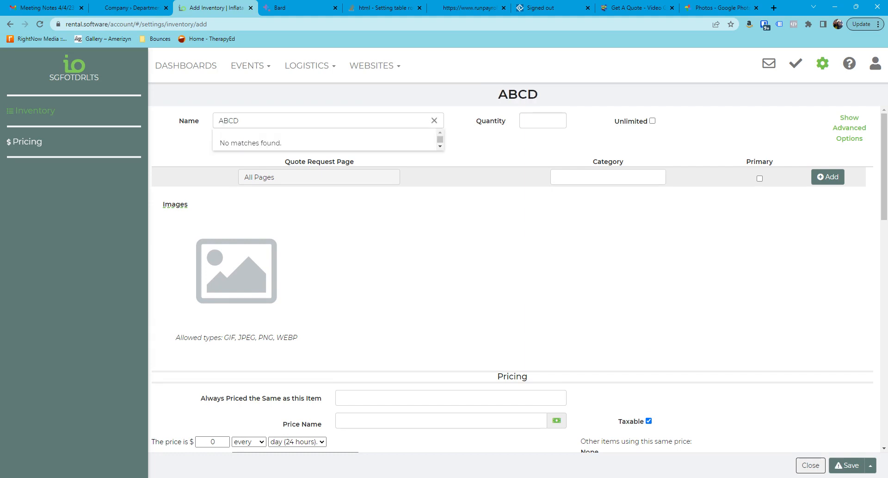
{"action": "left_click", "coordinate": [639, 181]}
{"action": "left_click", "coordinate": [605, 216]}
{"action": "left_click", "coordinate": [822, 180]}
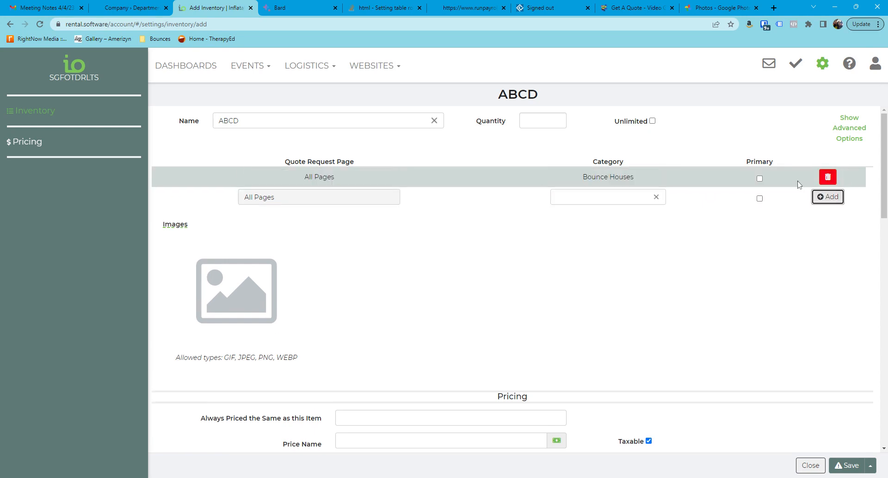
Step: Show the advanced options, try to add A, B, C and D as related items of ABCD, and save the item
{"action": "left_click", "coordinate": [845, 127]}
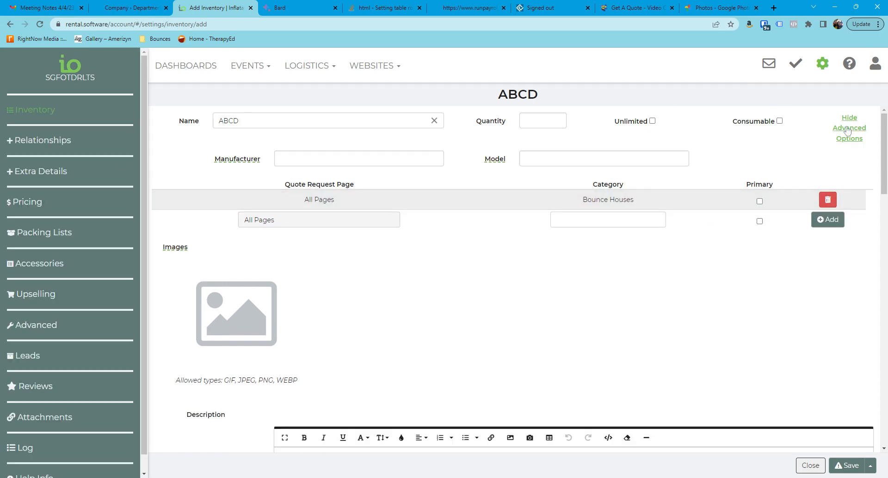
{"action": "left_click", "coordinate": [58, 152]}
{"action": "left_click", "coordinate": [323, 154]}
{"action": "type", "text": "A"}
{"action": "left_click", "coordinate": [657, 160]}
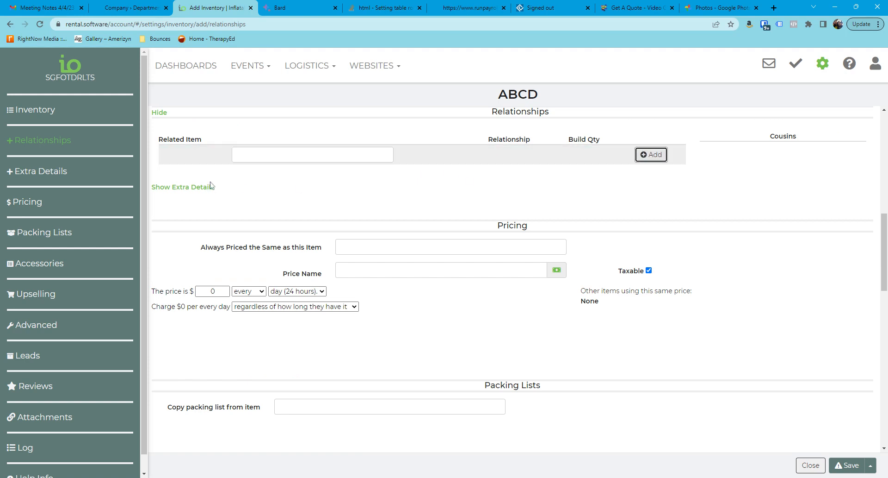
{"action": "type", "text": "B"}
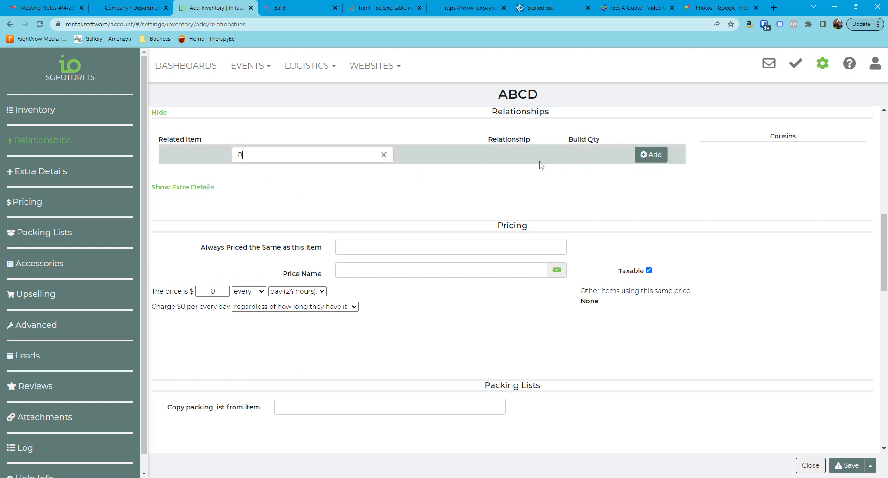
{"action": "left_click", "coordinate": [646, 158]}
{"action": "type", "text": "C"}
{"action": "left_click", "coordinate": [656, 162]}
{"action": "type", "text": "D"}
{"action": "left_click", "coordinate": [649, 156]}
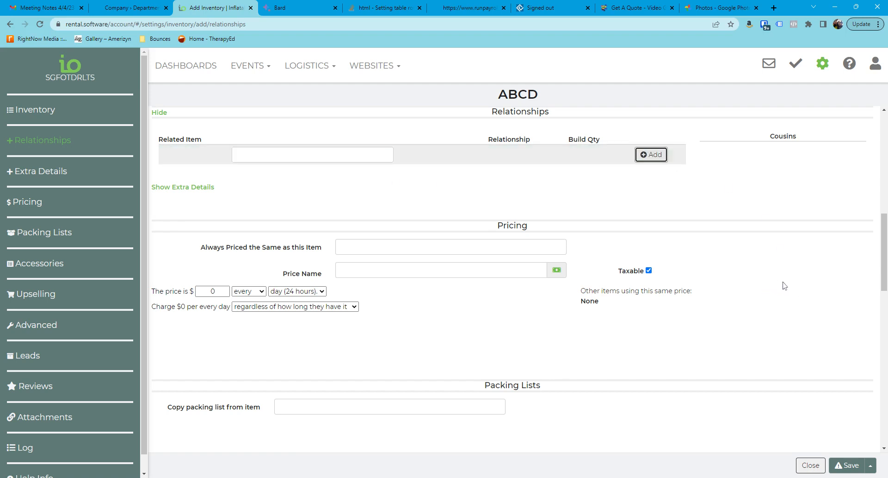
{"action": "left_click", "coordinate": [851, 466]}
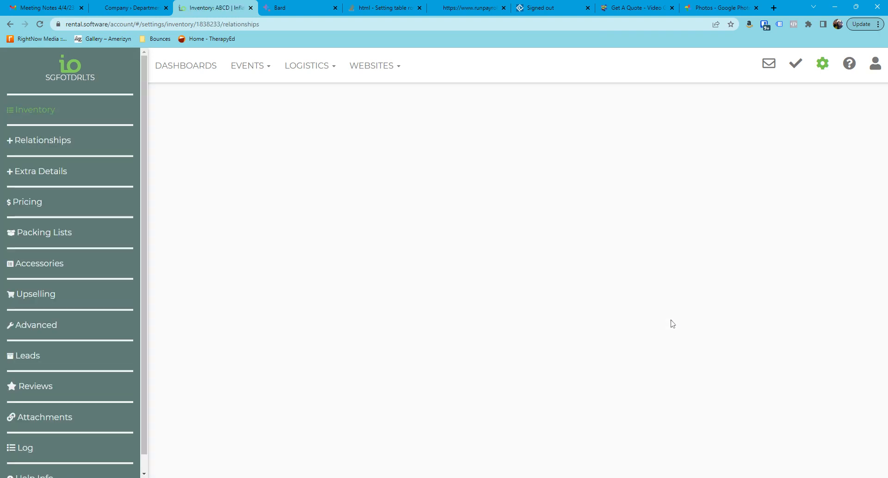
Step: Try to add item A to the relationships of the saved ABCD item, and close the item
{"action": "left_click", "coordinate": [43, 141]}
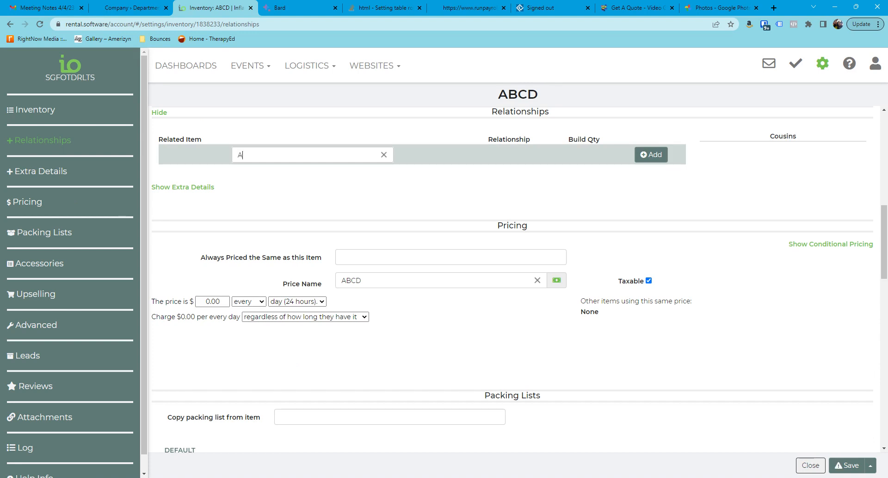
{"action": "left_click", "coordinate": [652, 155]}
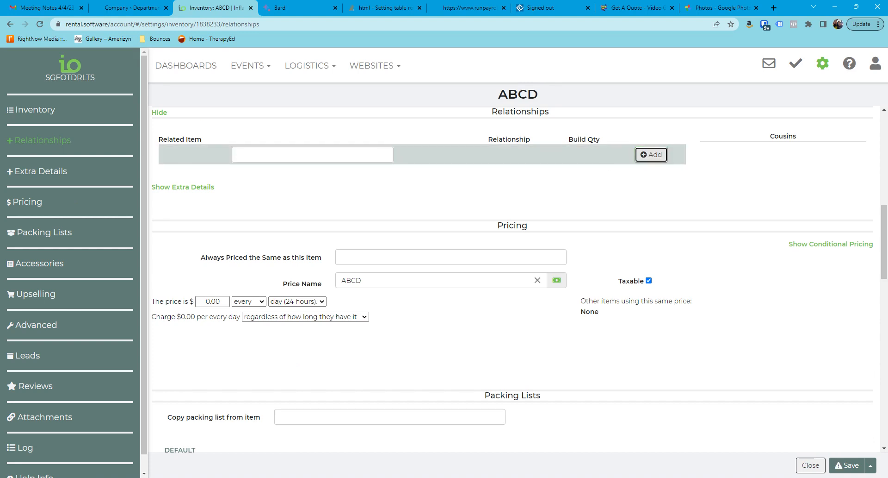
{"action": "left_click", "coordinate": [286, 155]}
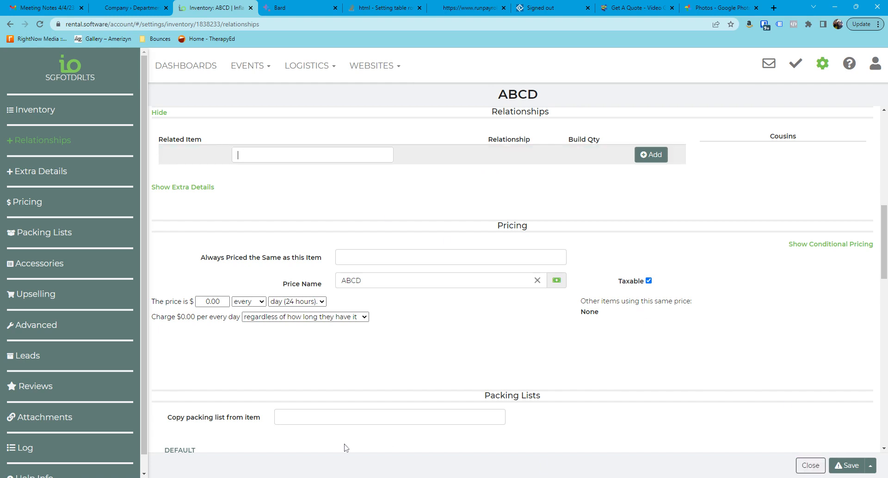
{"action": "left_click", "coordinate": [808, 464]}
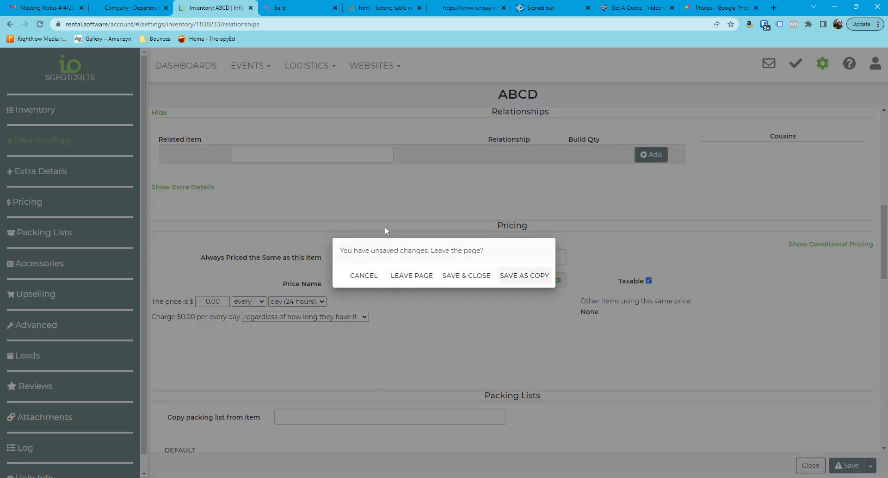
{"action": "key", "text": "Return"}
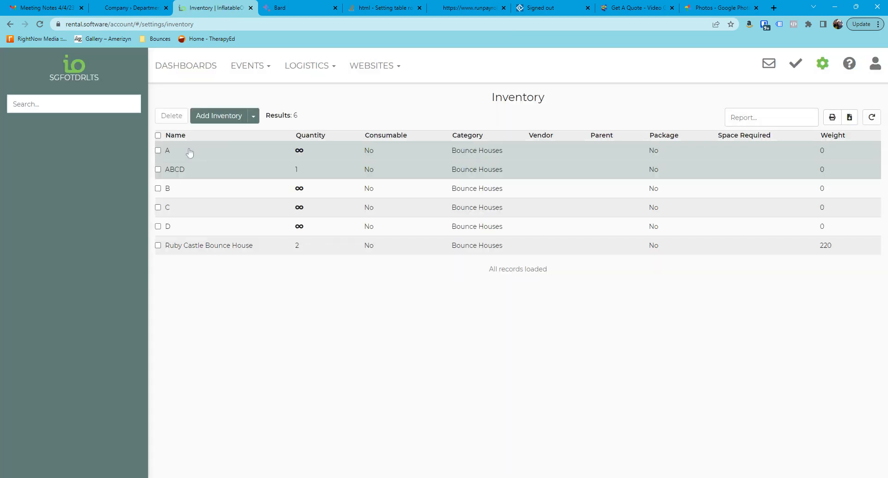
Step: Rename inventory item A to AAA, save it and return to the inventory list
{"action": "left_click", "coordinate": [174, 155]}
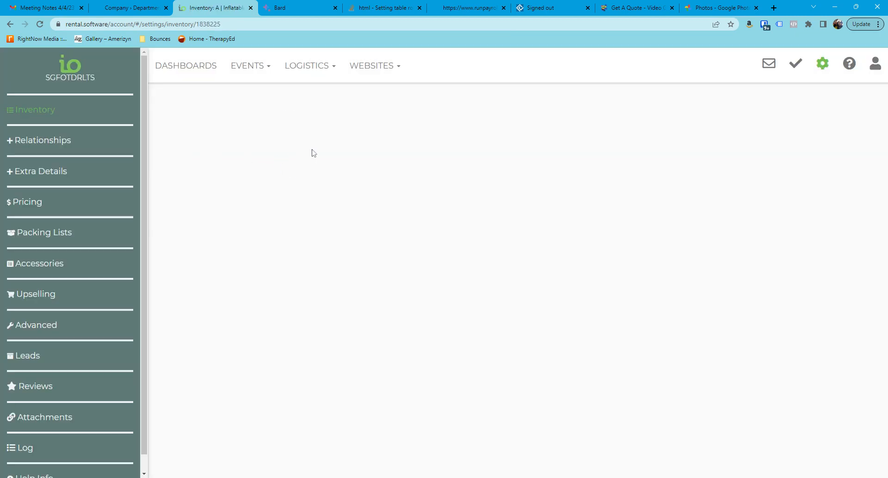
{"action": "type", "text": "AAA"}
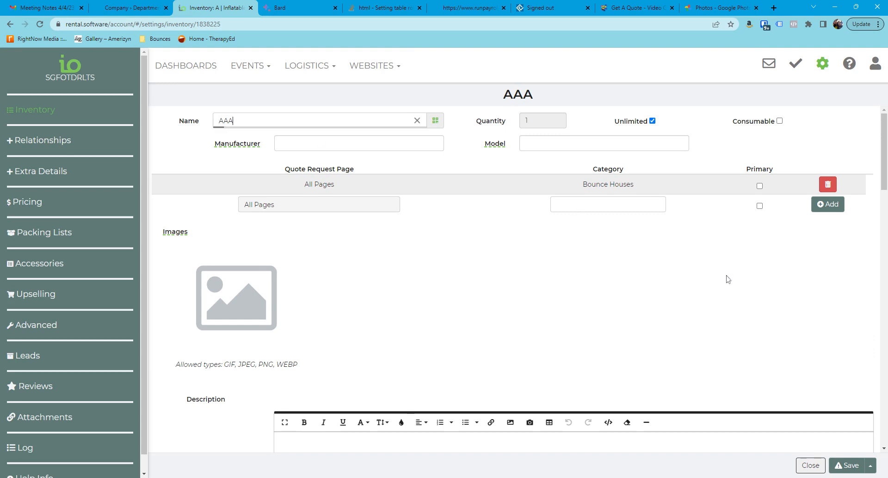
{"action": "left_click", "coordinate": [851, 465]}
{"action": "left_click", "coordinate": [852, 465]}
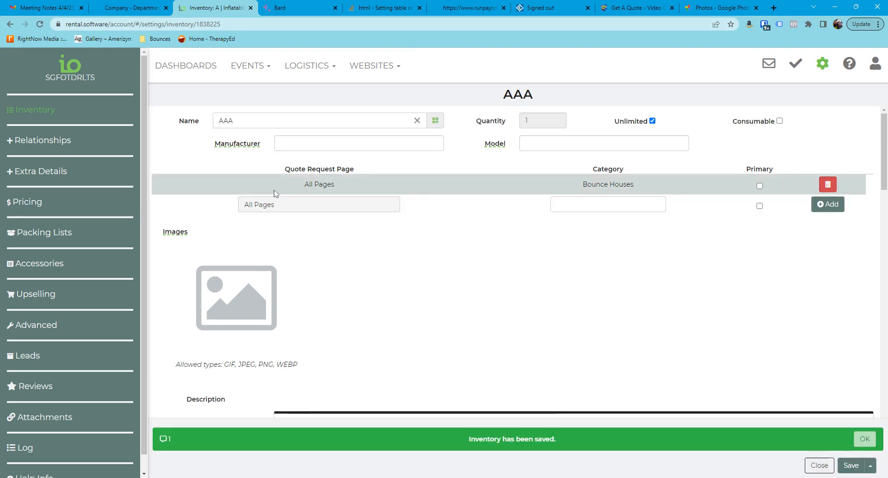
{"action": "left_click", "coordinate": [865, 438]}
{"action": "left_click", "coordinate": [820, 465]}
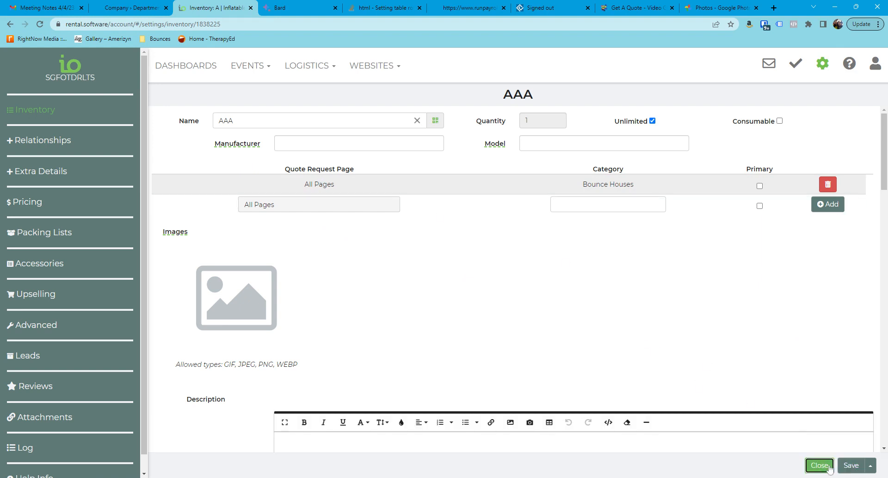
Step: Rename inventory item B to AAB, save it and return to the inventory list
{"action": "left_click", "coordinate": [169, 190]}
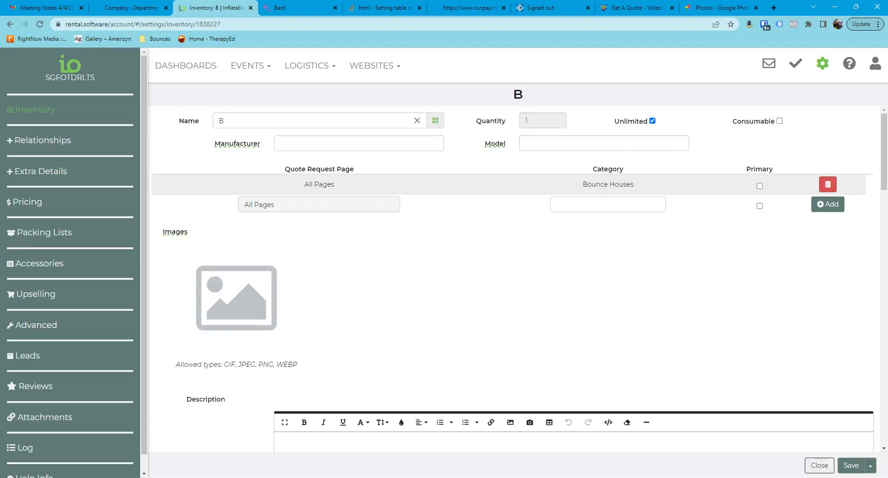
{"action": "type", "text": "AA"}
{"action": "left_click", "coordinate": [845, 468]}
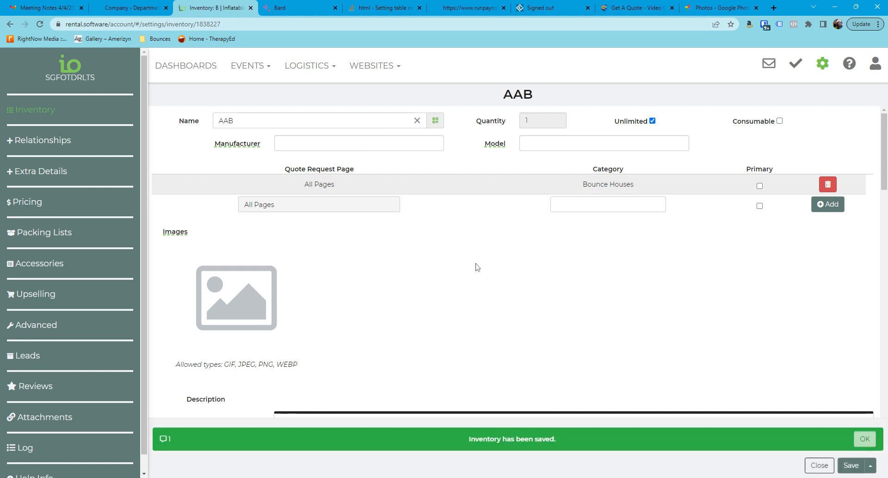
{"action": "left_click", "coordinate": [819, 464]}
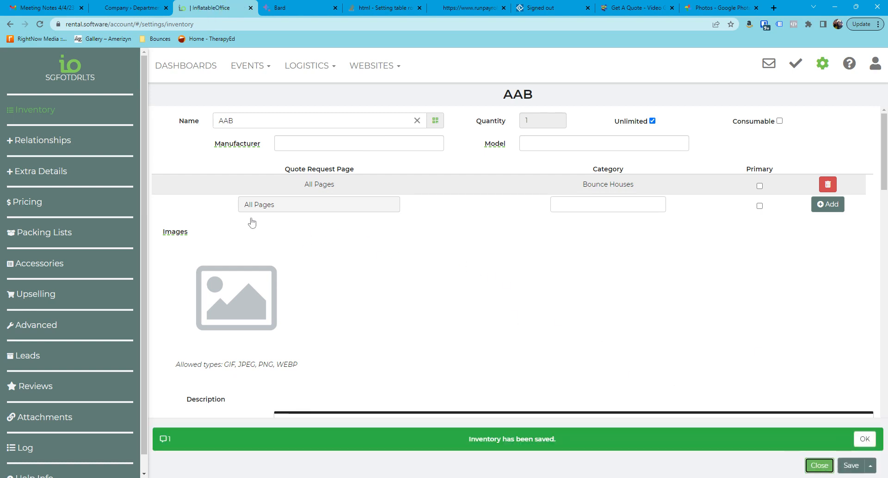
Step: Rename inventory item C to AAC, save it and return to the inventory list
{"action": "left_click", "coordinate": [167, 208]}
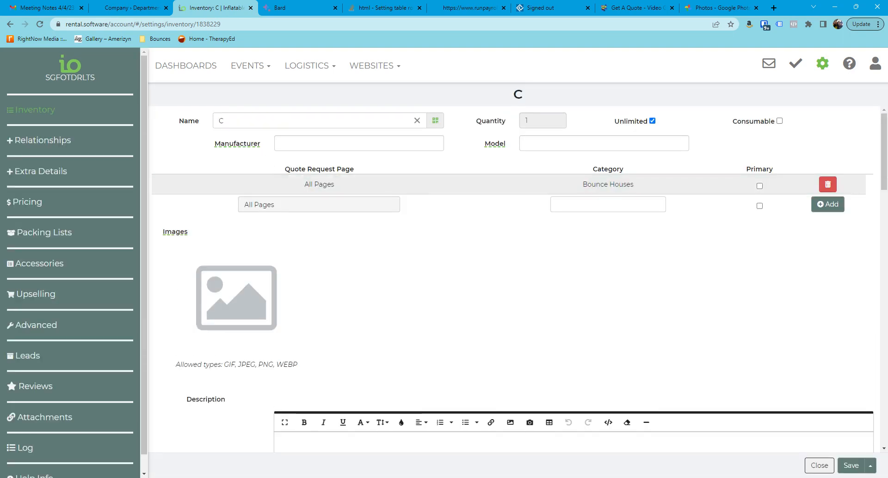
{"action": "type", "text": "AA"}
{"action": "left_click", "coordinate": [849, 465]}
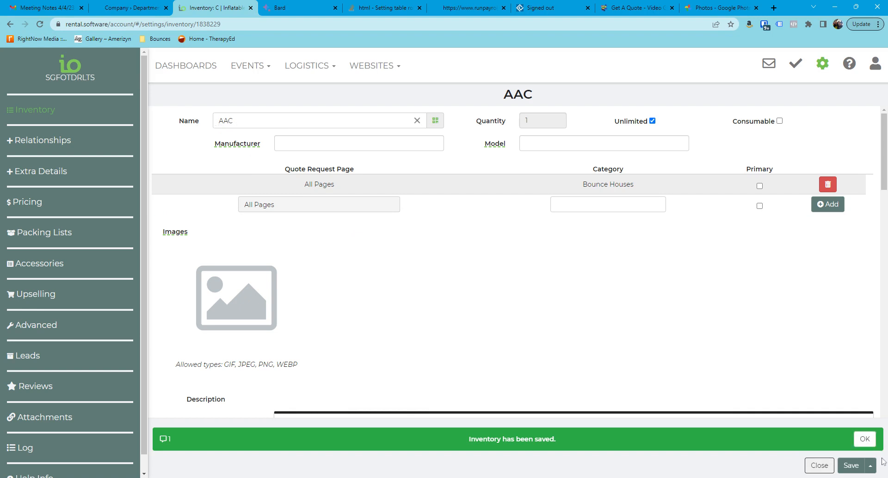
{"action": "left_click", "coordinate": [865, 438]}
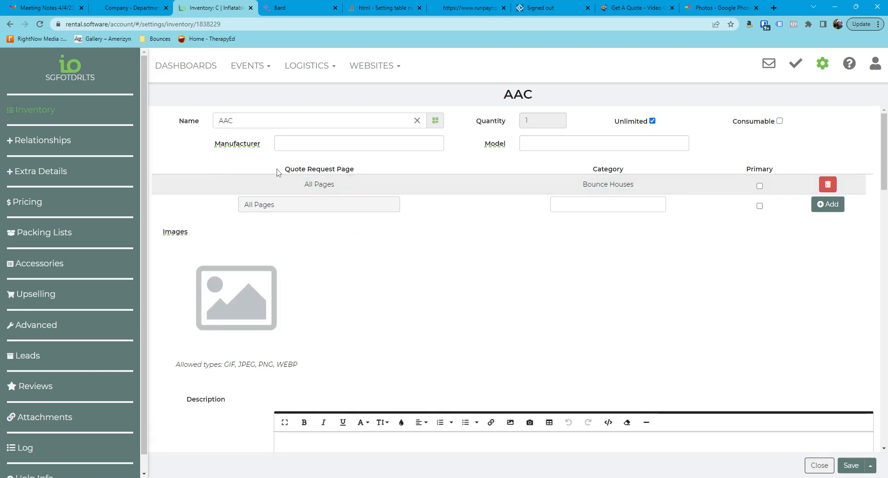
{"action": "left_click", "coordinate": [819, 464]}
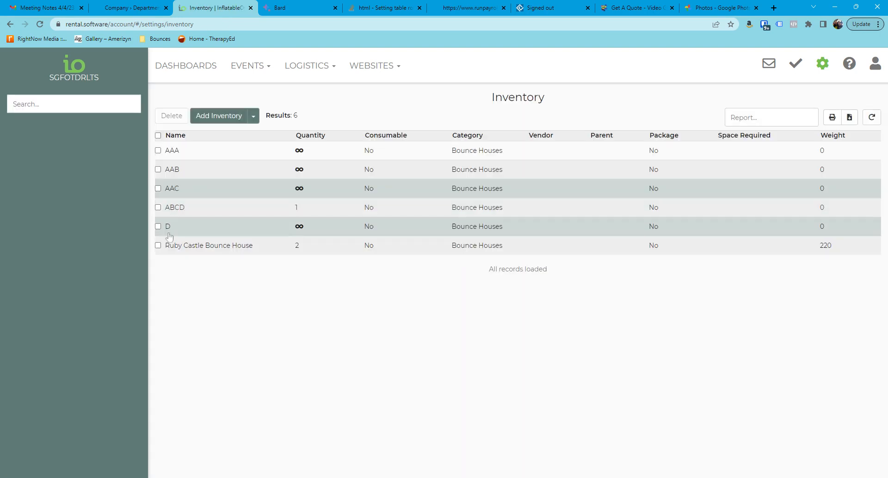
Step: Rename inventory item D to AAD, save it and return to the inventory list
{"action": "left_click", "coordinate": [169, 229]}
{"action": "left_click", "coordinate": [221, 120]}
{"action": "type", "text": "AA"}
{"action": "key", "text": "Return"}
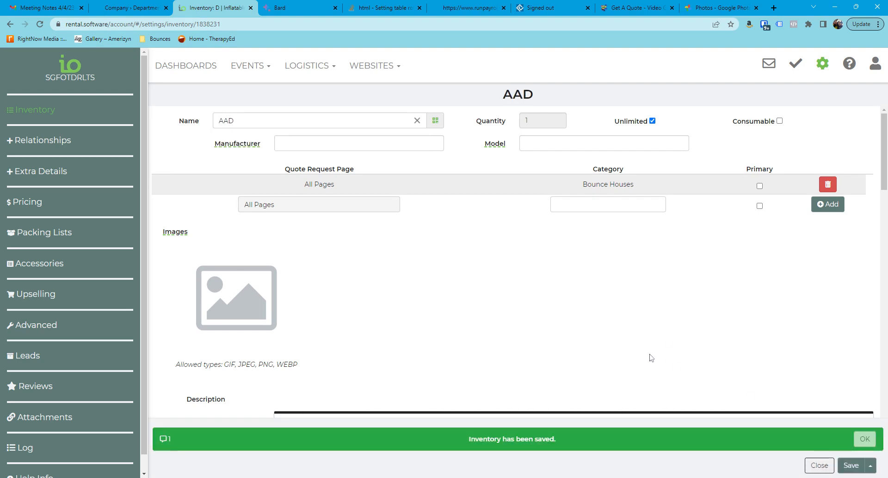
{"action": "left_click", "coordinate": [816, 467]}
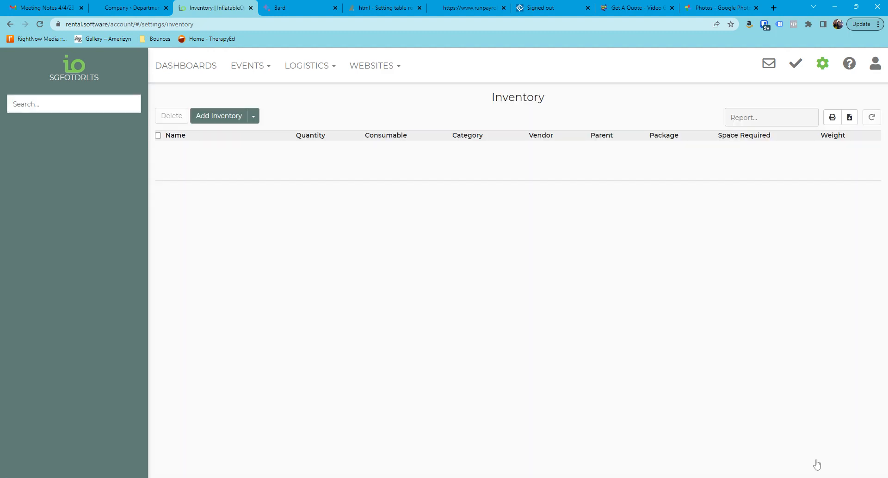
Step: Add AAA and AAB as related items of the ABCD inventory item, each with a build quantity of 1
{"action": "left_click", "coordinate": [183, 226]}
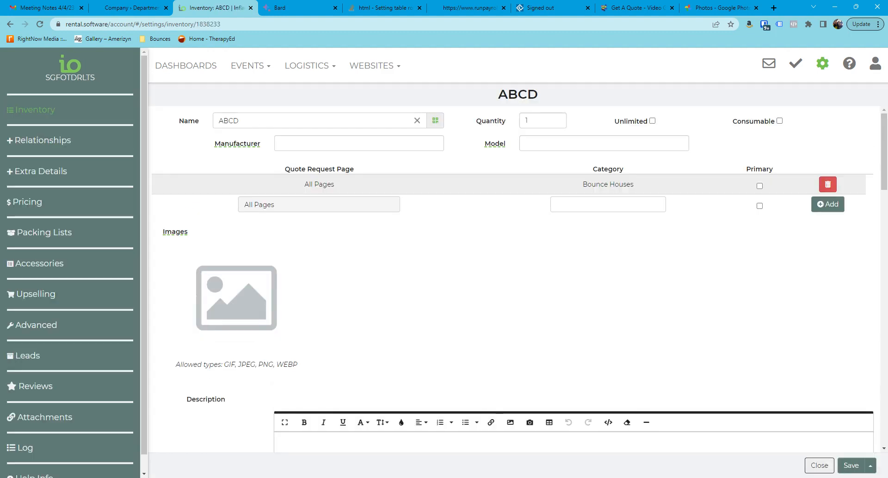
{"action": "left_click", "coordinate": [37, 140]}
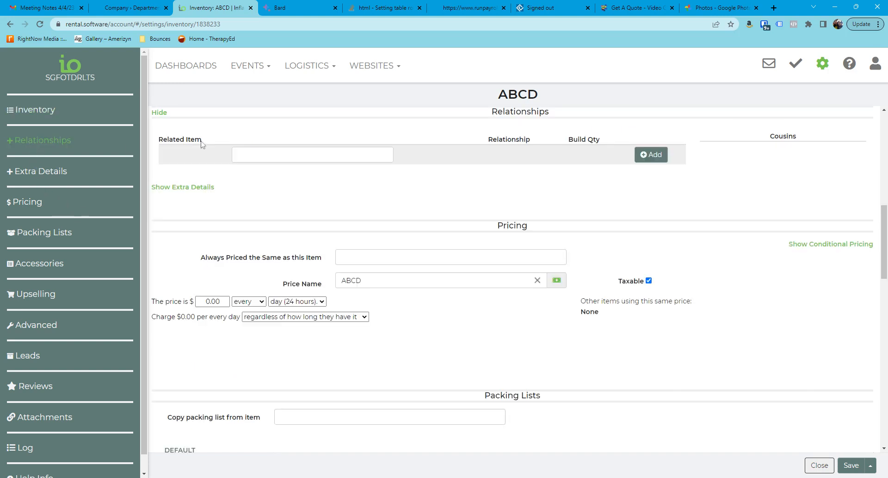
{"action": "type", "text": "AAA"}
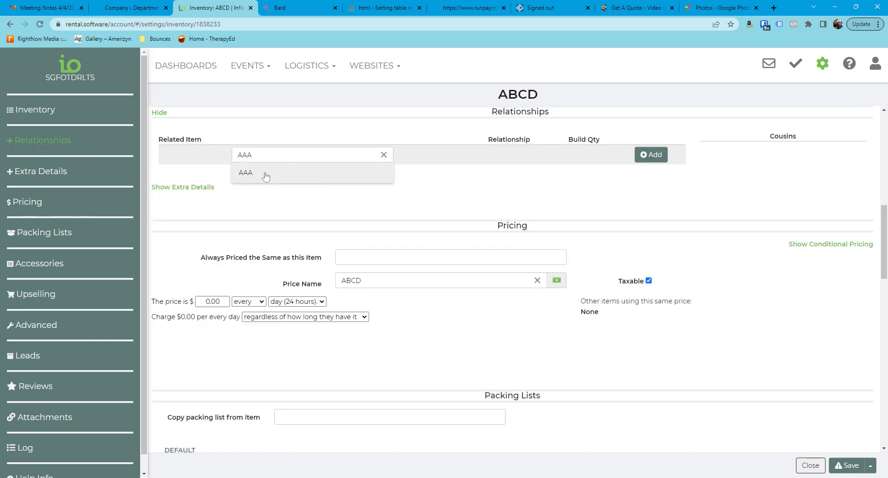
{"action": "left_click", "coordinate": [264, 174]}
{"action": "left_click", "coordinate": [659, 156]}
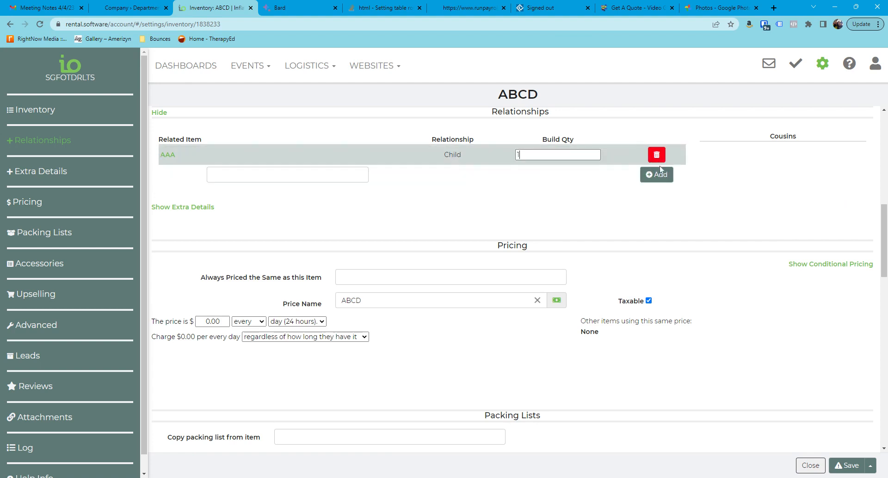
{"action": "type", "text": "B"}
{"action": "left_click", "coordinate": [217, 190]}
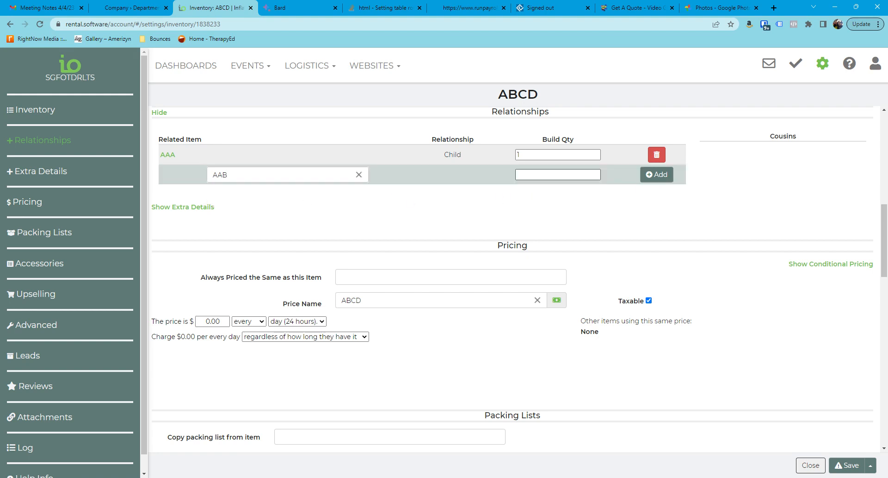
{"action": "left_click", "coordinate": [650, 174]}
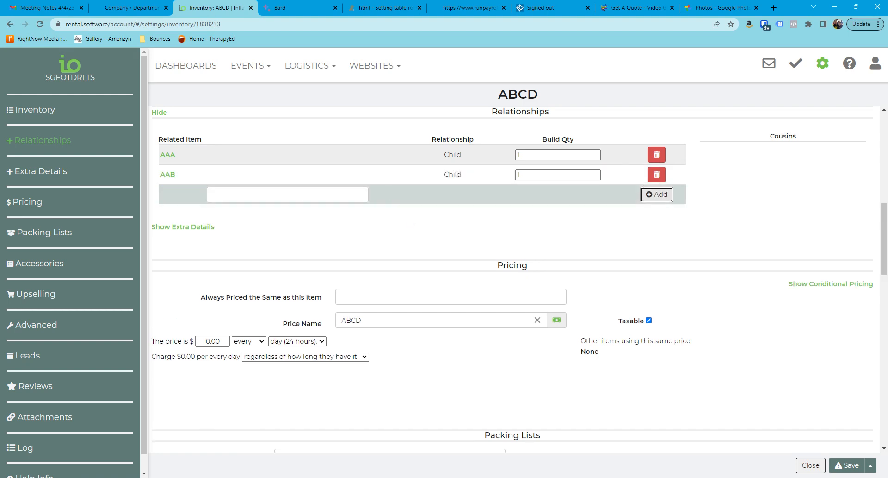
Step: Add AAC to the relationships of ABCD with a build quantity of 1
{"action": "type", "text": "AAA"}
{"action": "key", "text": "BackSpace"}
{"action": "type", "text": "C"}
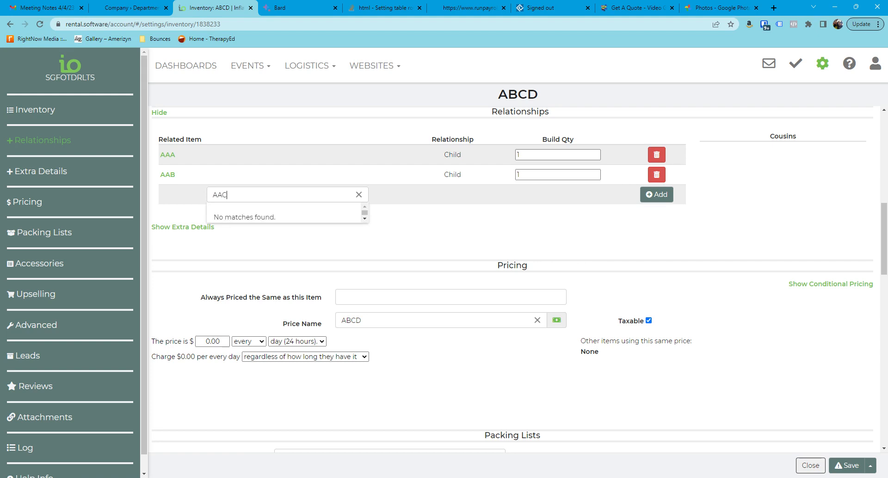
{"action": "left_click", "coordinate": [248, 217]}
{"action": "left_click", "coordinate": [518, 194]}
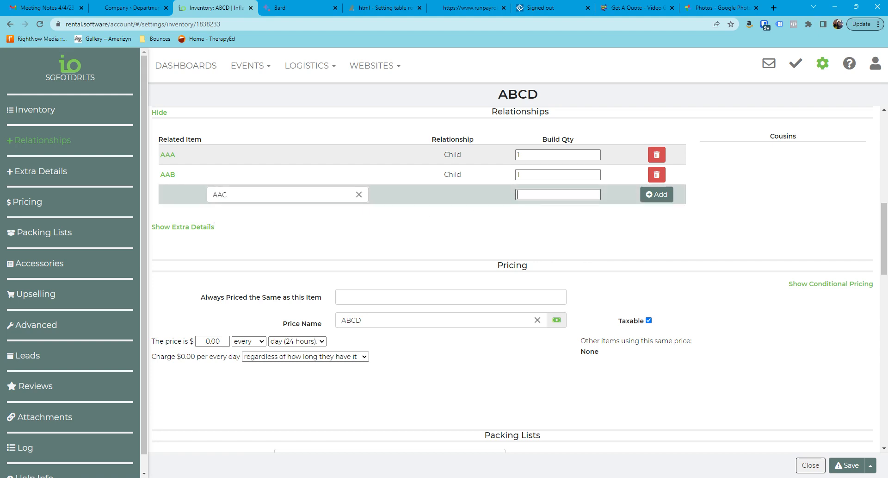
{"action": "left_click", "coordinate": [656, 195]}
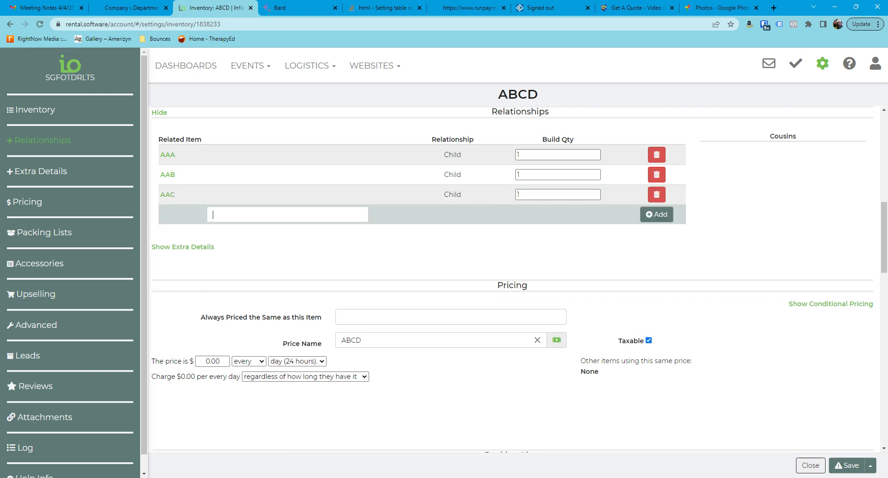
Step: Add AAD to the relationships of ABCD with a build quantity of 1, then save and close the item
{"action": "type", "text": "AAD"}
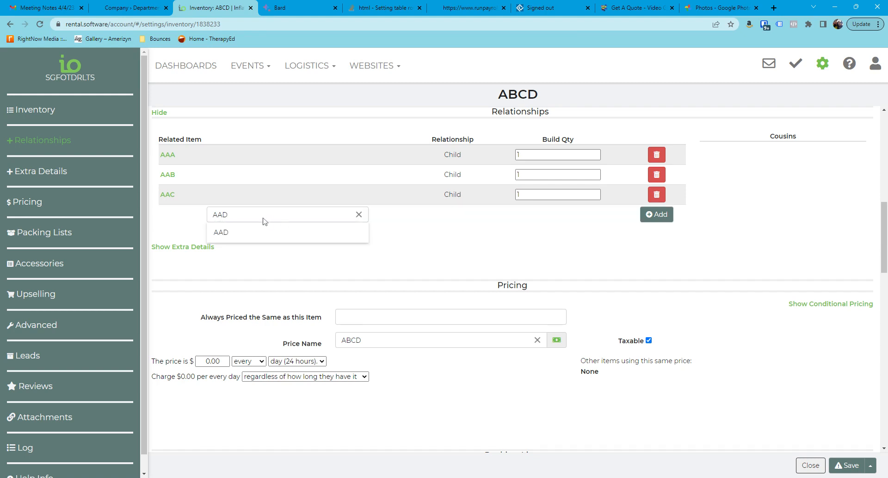
{"action": "left_click", "coordinate": [254, 232]}
{"action": "left_click", "coordinate": [518, 215]}
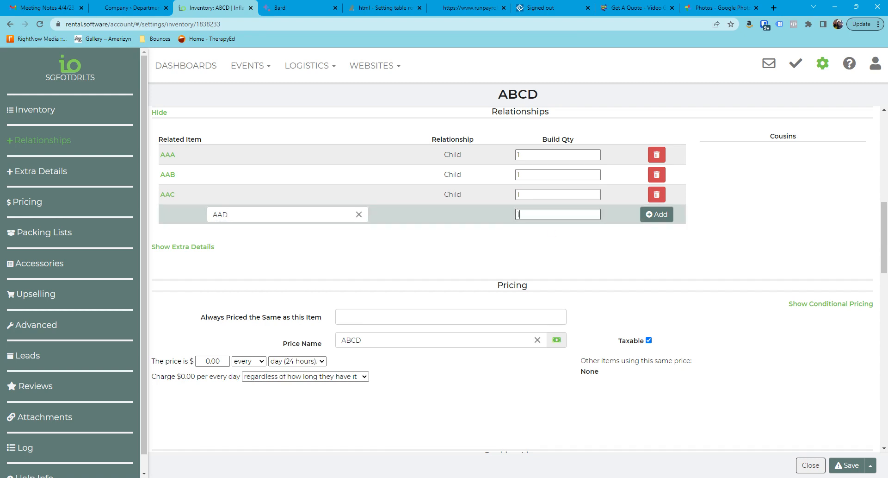
{"action": "left_click", "coordinate": [657, 213]}
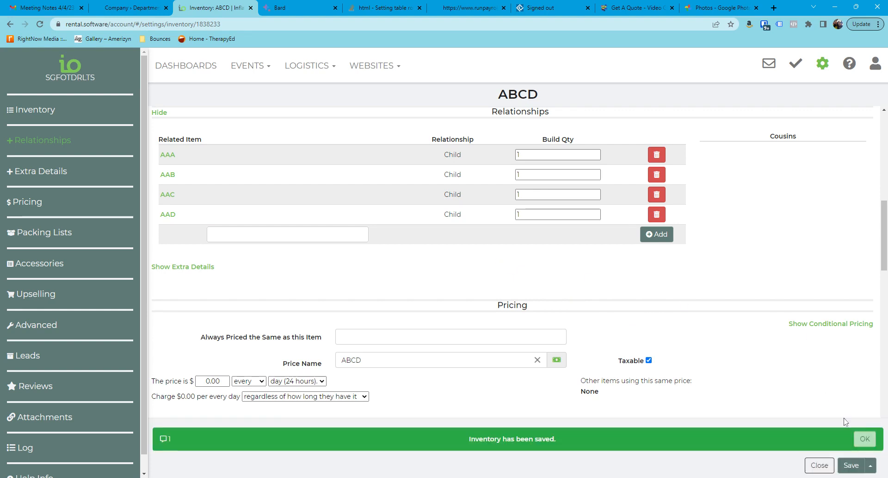
{"action": "left_click", "coordinate": [857, 438]}
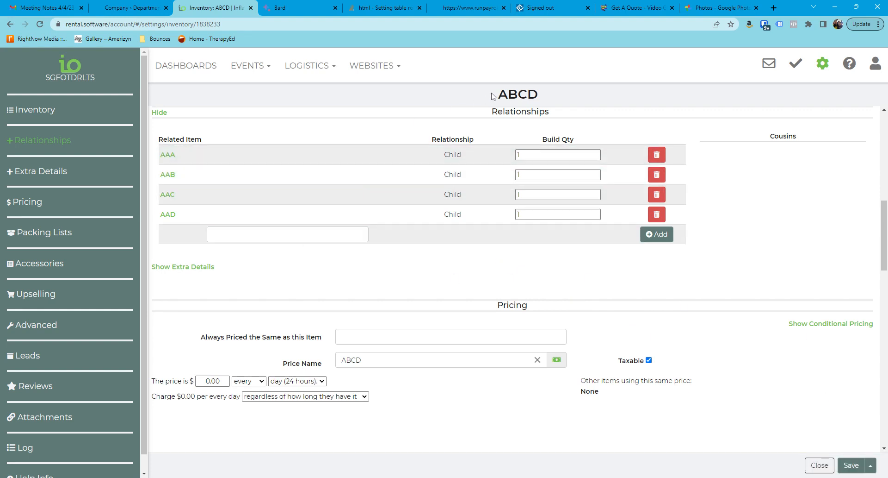
{"action": "left_click", "coordinate": [851, 465]}
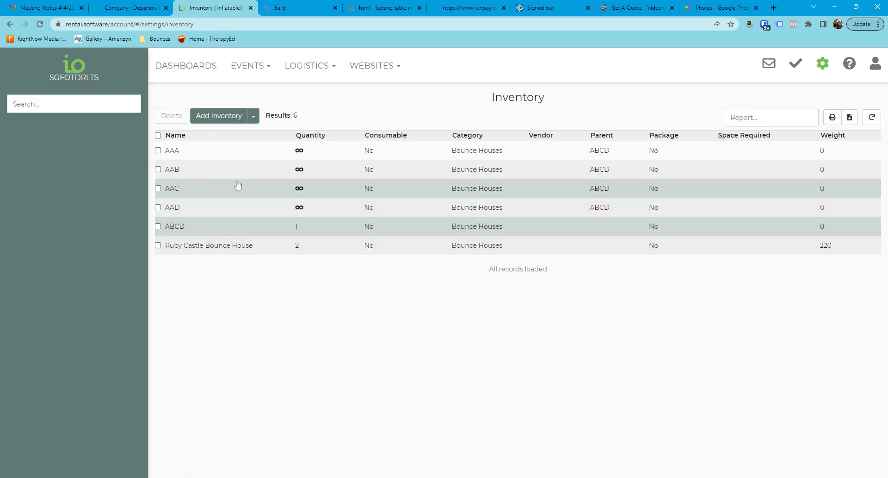
Step: Start a new inventory item named ABC and show its advanced options
{"action": "left_click", "coordinate": [223, 119]}
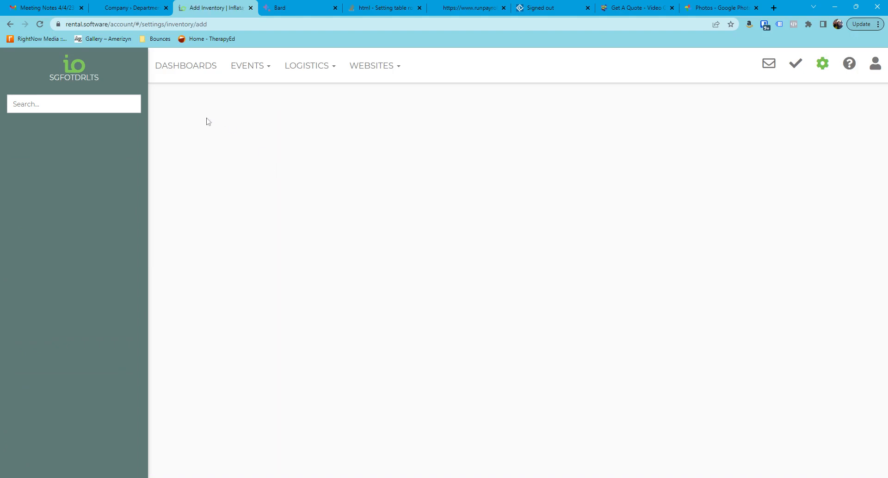
{"action": "type", "text": "ABC"}
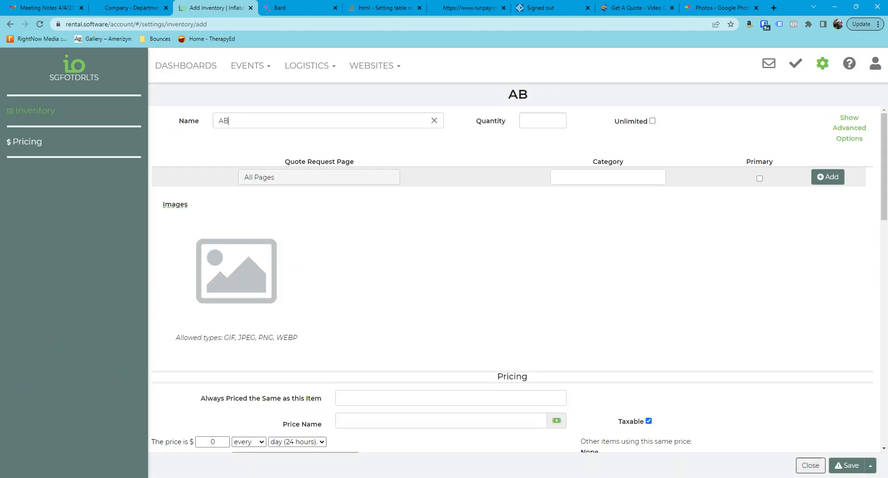
{"action": "left_click", "coordinate": [544, 145]}
{"action": "left_click", "coordinate": [849, 128]}
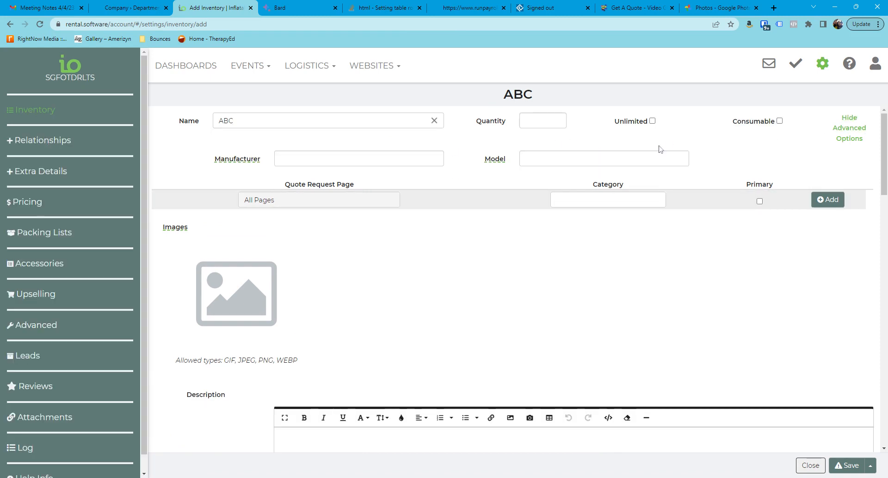
Step: Add AAA as a related item of ABC with build quantity 1, set AAD's build quantity to 0, and try to save
{"action": "left_click", "coordinate": [74, 144]}
{"action": "type", "text": "AAA"}
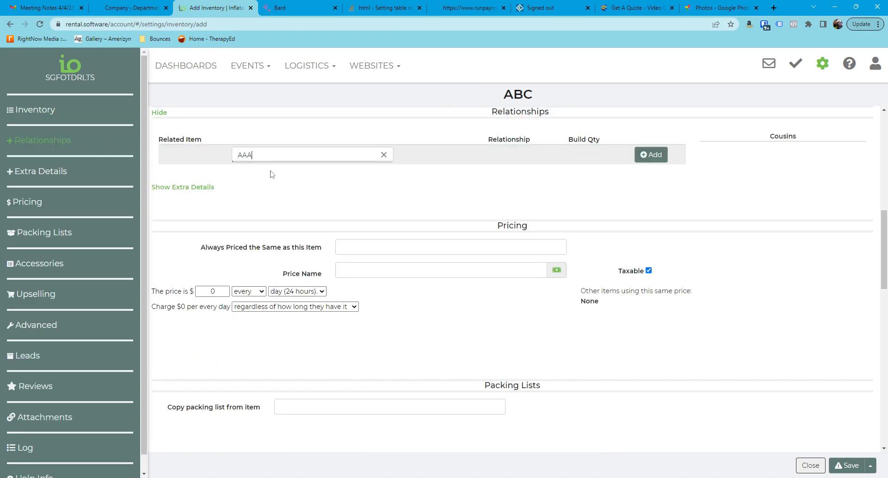
{"action": "left_click", "coordinate": [259, 175]}
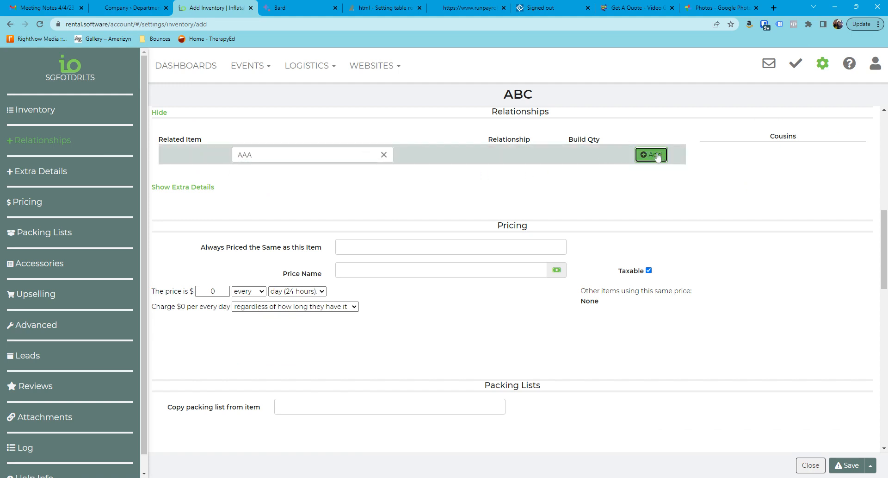
{"action": "left_click", "coordinate": [652, 154]}
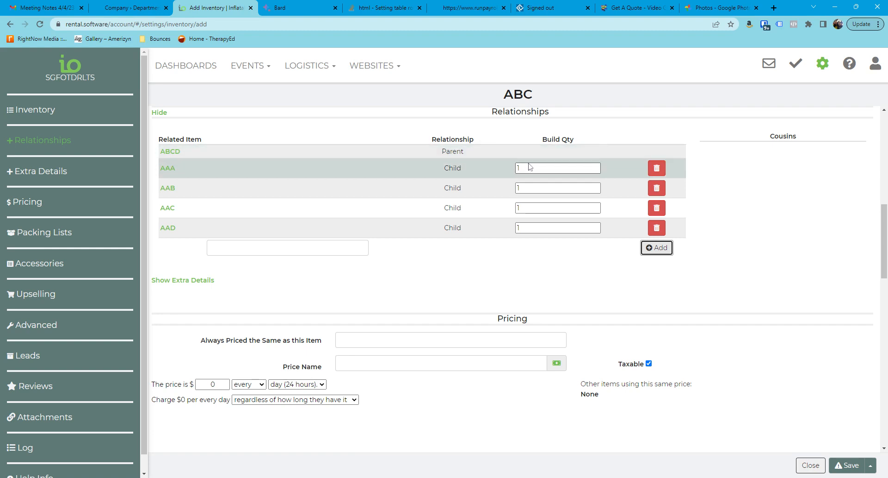
{"action": "left_click", "coordinate": [518, 228]}
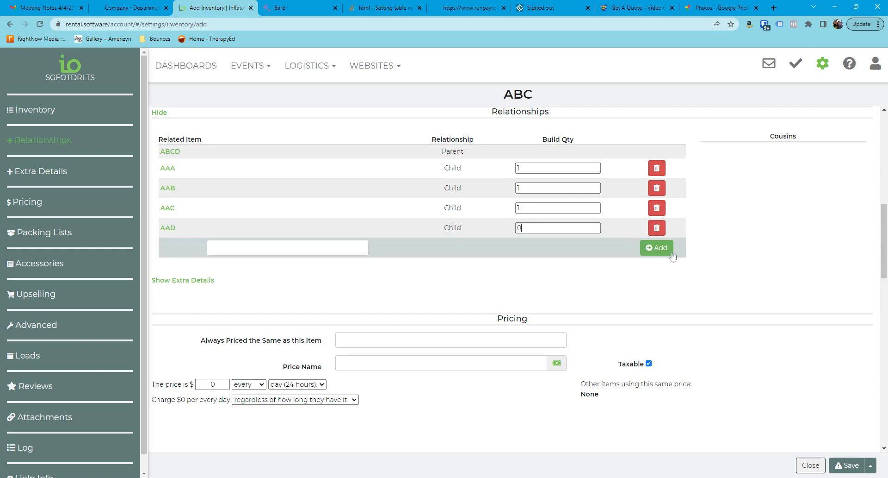
{"action": "left_click", "coordinate": [858, 468]}
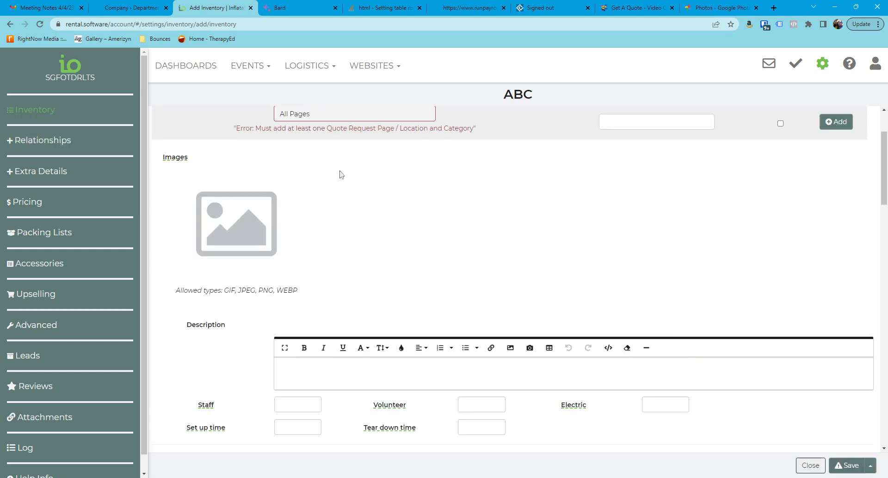
Step: Assign ABC the Bounce Houses category on all pages and save it, then check its relationships and close the item
{"action": "scroll", "coordinate": [341, 174], "scroll_direction": "up", "scroll_amount": 2}
{"action": "left_click", "coordinate": [647, 207]}
{"action": "left_click", "coordinate": [623, 248]}
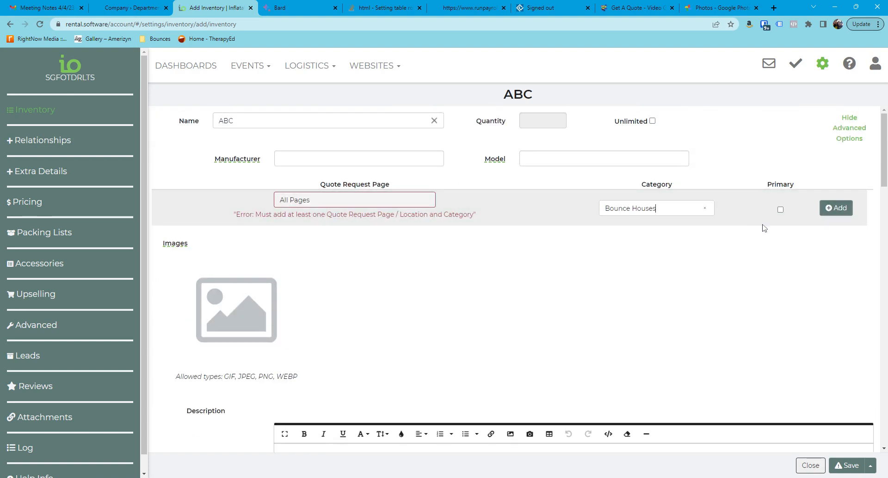
{"action": "left_click", "coordinate": [836, 207]}
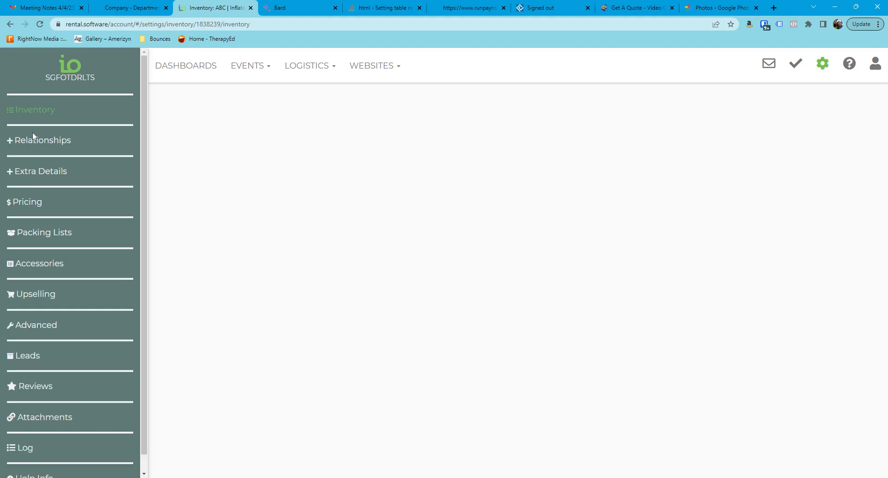
{"action": "left_click", "coordinate": [34, 137]}
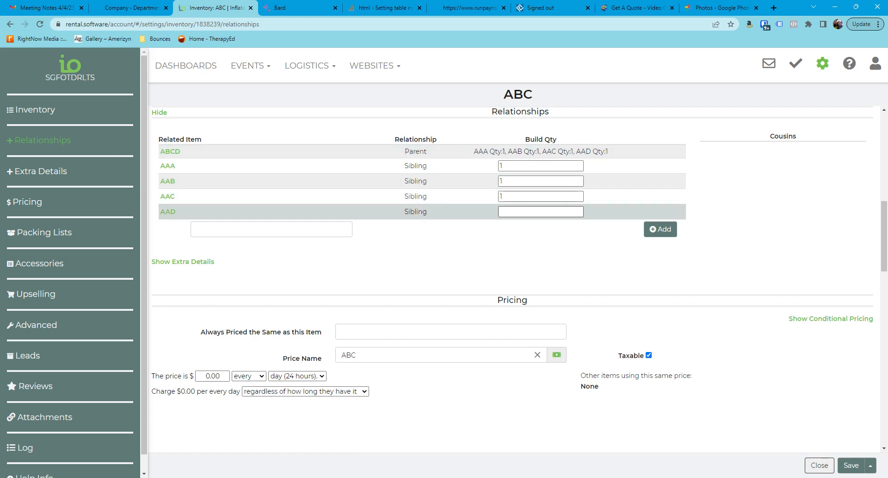
{"action": "left_click", "coordinate": [820, 465]}
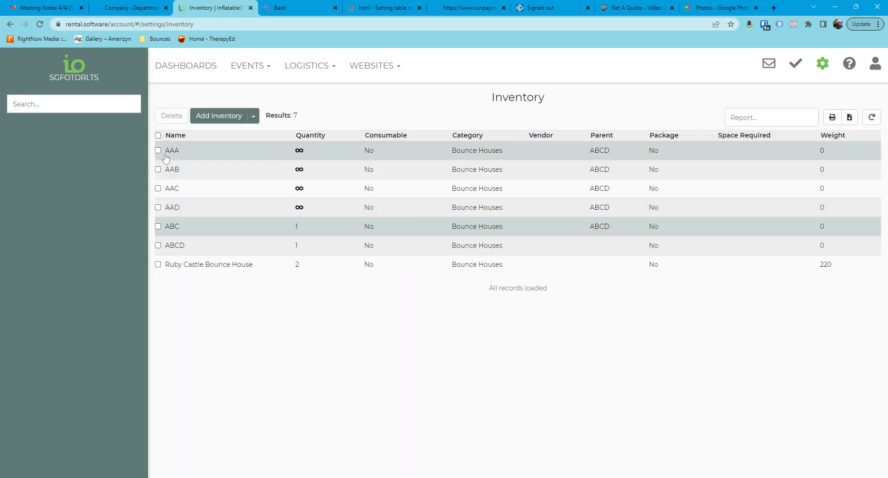
Step: Start a new inventory item named AB with advanced options shown, and assign it the Bounce Houses category on all pages
{"action": "left_click", "coordinate": [217, 116]}
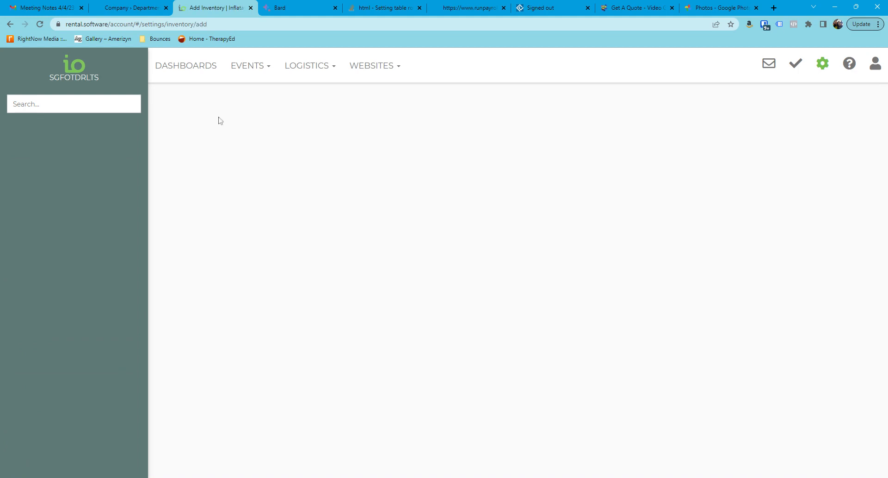
{"action": "type", "text": "AB"}
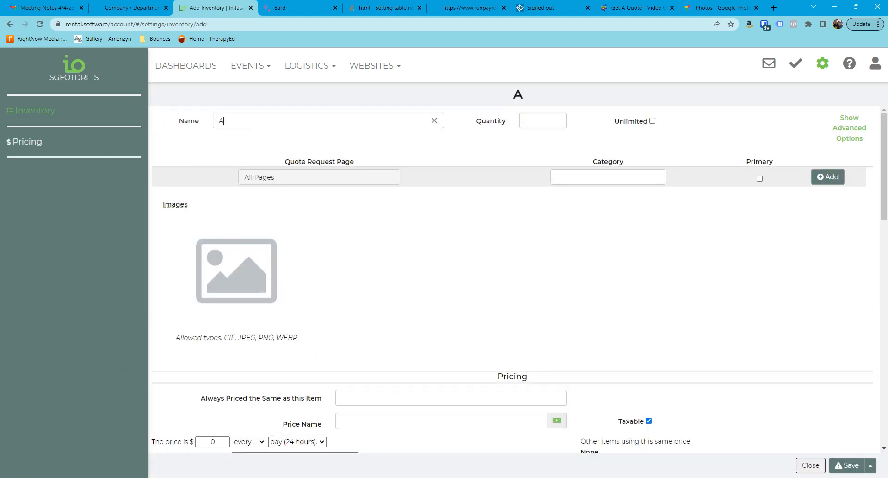
{"action": "left_click", "coordinate": [850, 131]}
{"action": "left_click", "coordinate": [562, 200]}
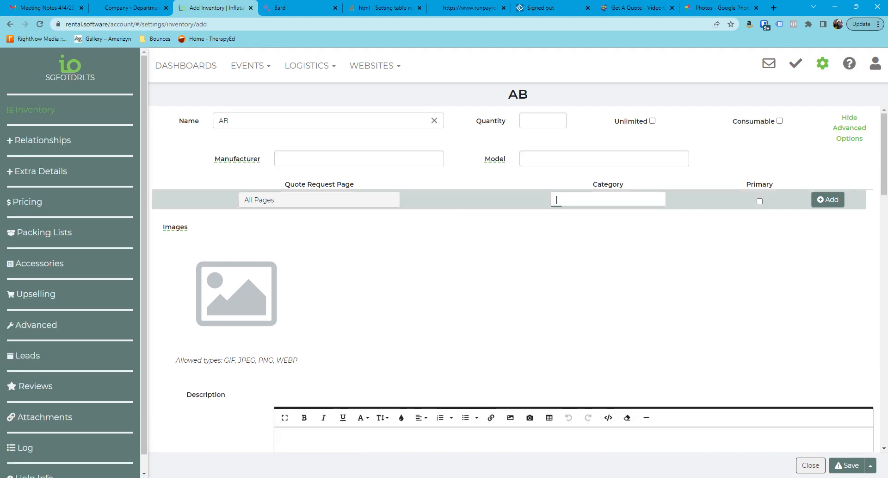
{"action": "left_click", "coordinate": [600, 240]}
{"action": "left_click", "coordinate": [827, 199]}
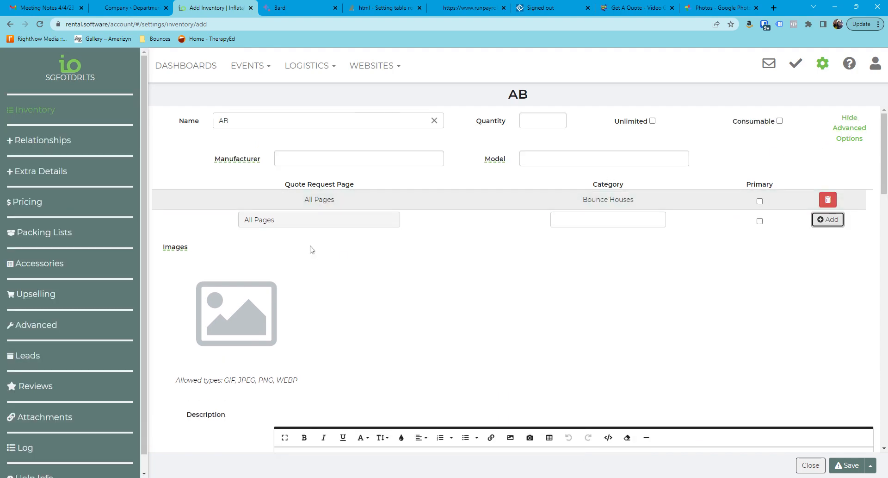
Step: Add AAA as a related item in the relationships of AB
{"action": "left_click", "coordinate": [41, 141]}
{"action": "type", "text": "AAA"}
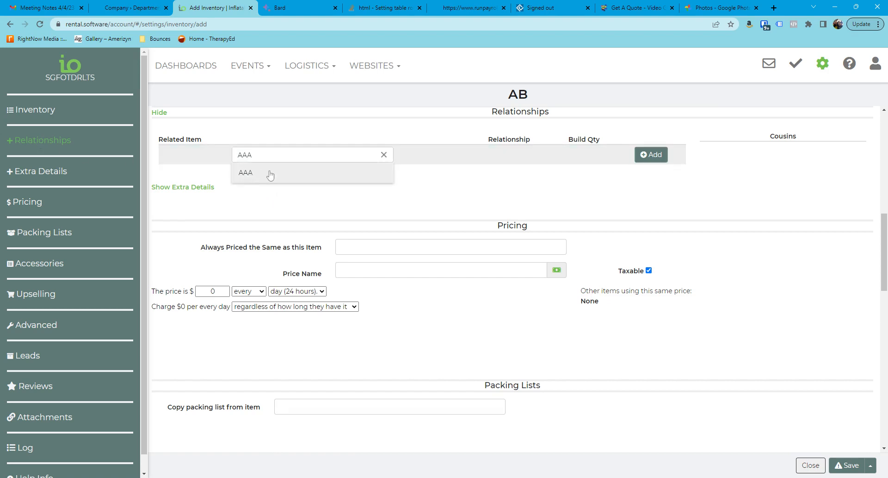
{"action": "left_click", "coordinate": [260, 175]}
{"action": "left_click", "coordinate": [652, 155]}
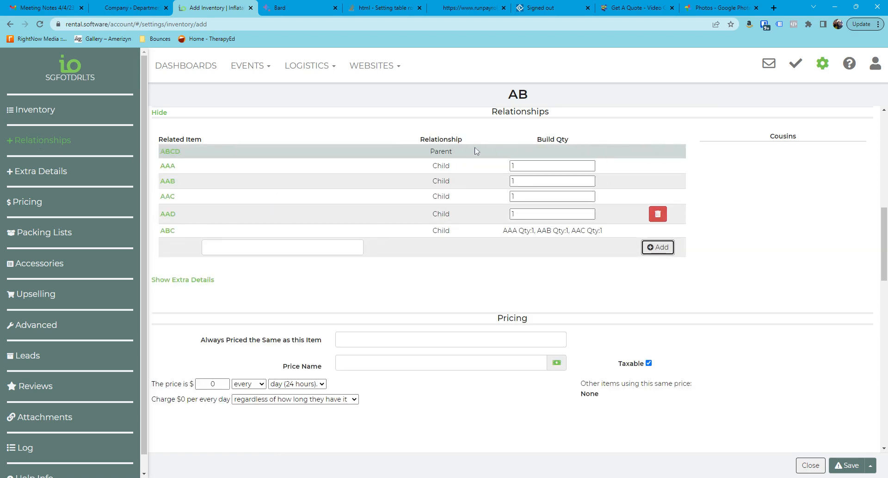
Step: Clear the build quantities of AAD and AAC for AB, then save and close the item
{"action": "double_click", "coordinate": [512, 214]}
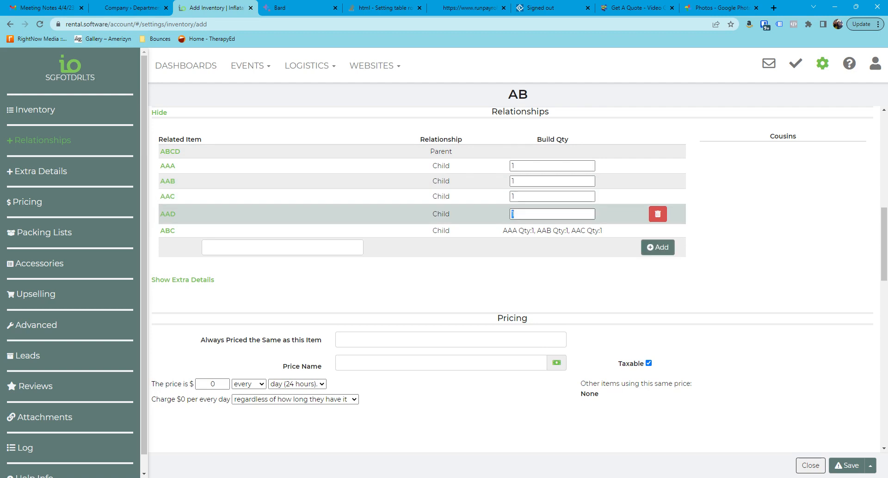
{"action": "double_click", "coordinate": [512, 196]}
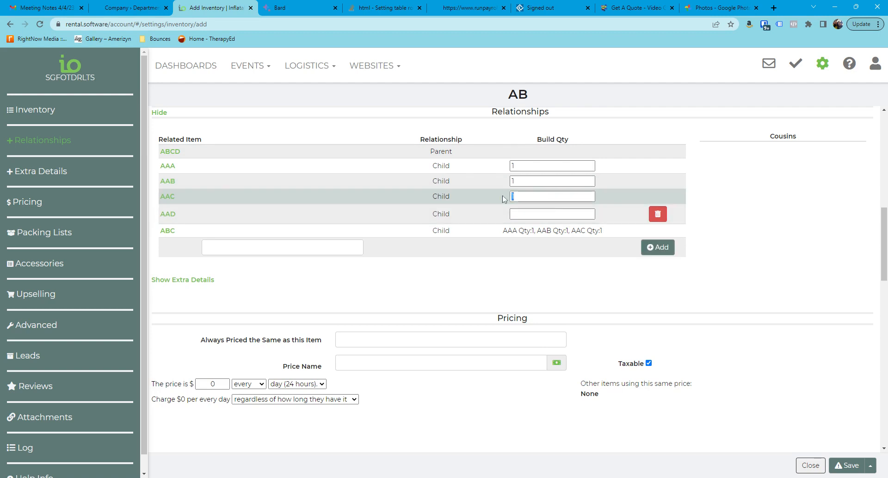
{"action": "key", "text": "BackSpace"}
{"action": "left_click", "coordinate": [849, 469]}
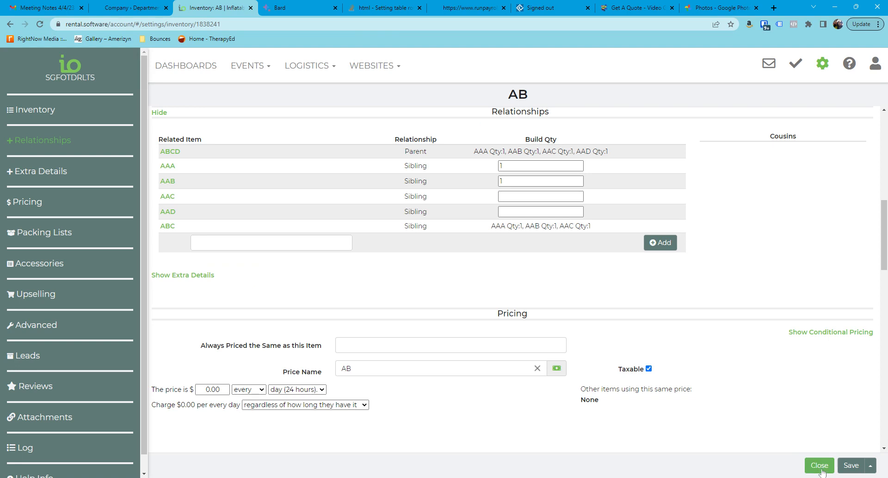
{"action": "left_click", "coordinate": [848, 470]}
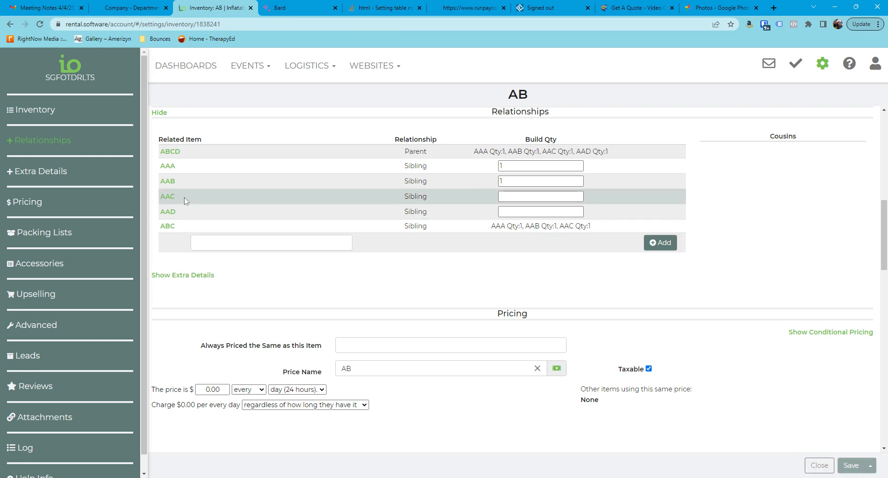
{"action": "left_click", "coordinate": [819, 465]}
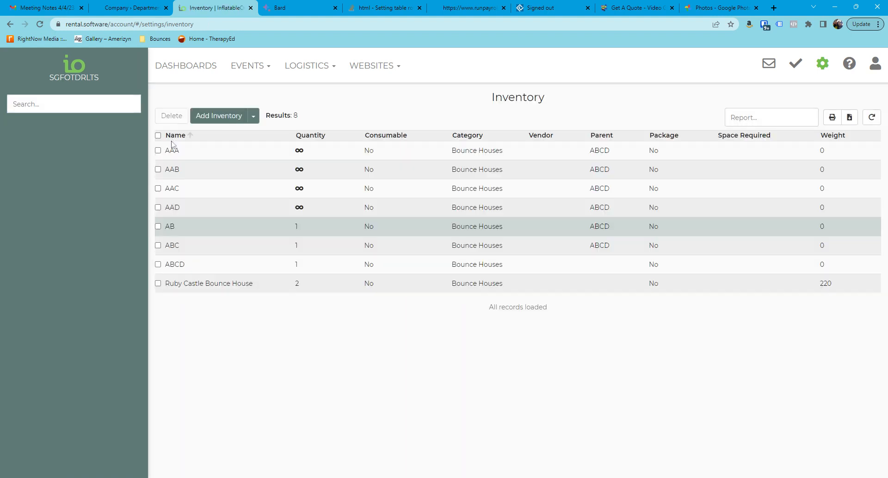
Step: Start a new inventory item named AC with advanced options shown, and assign it the Bounce Houses category on all pages
{"action": "left_click", "coordinate": [218, 116]}
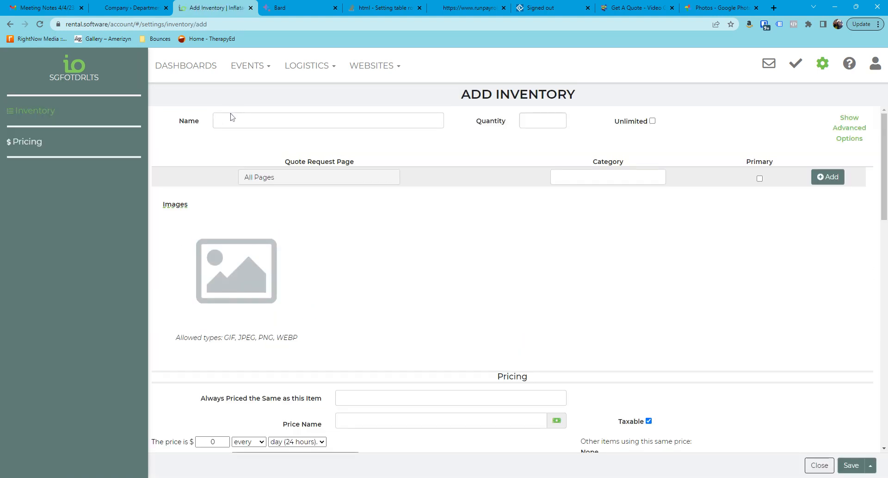
{"action": "type", "text": "AC"}
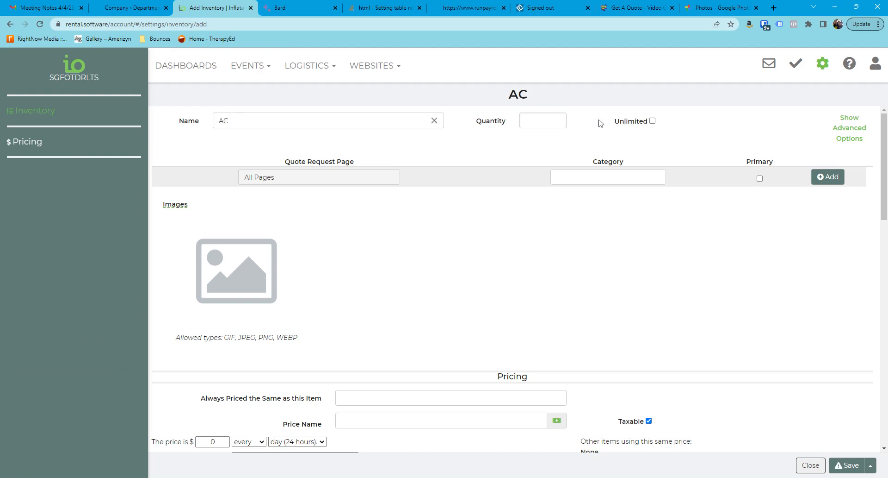
{"action": "left_click", "coordinate": [859, 129]}
{"action": "left_click", "coordinate": [860, 131]}
{"action": "left_click", "coordinate": [859, 131]}
{"action": "left_click", "coordinate": [602, 199]}
{"action": "left_click", "coordinate": [599, 243]}
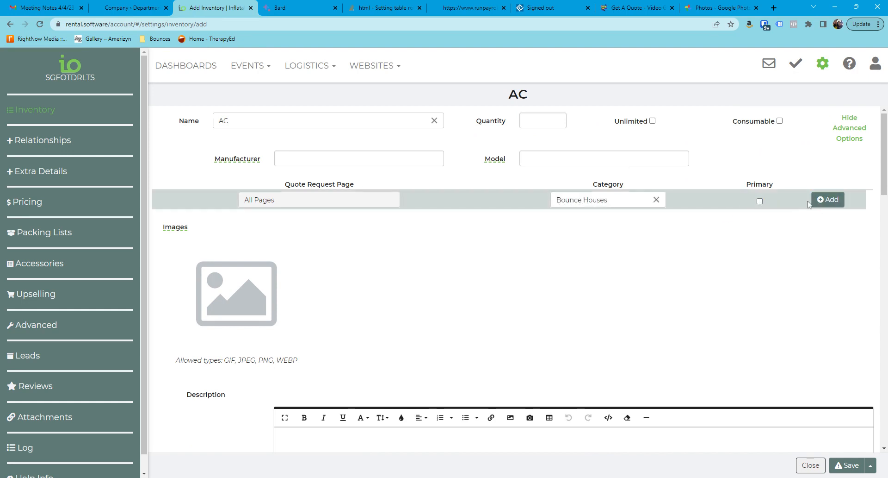
{"action": "left_click", "coordinate": [828, 199]}
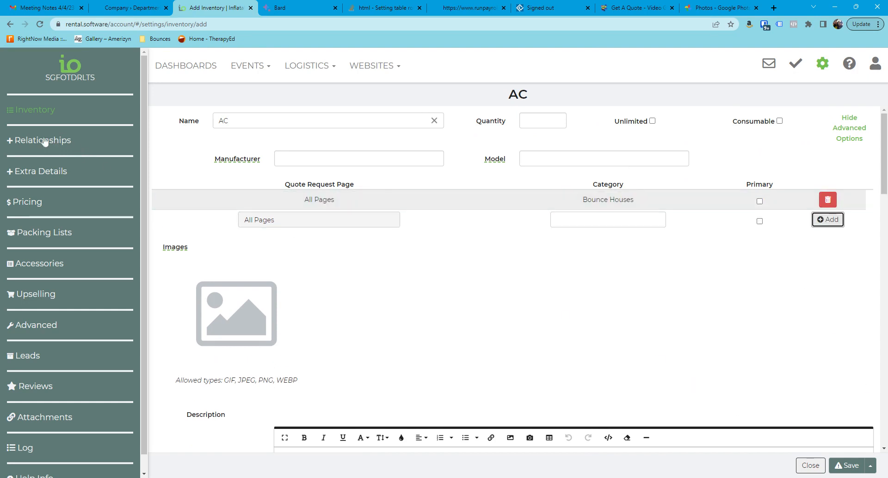
Step: Add AAA as a related item in the relationships of AC
{"action": "left_click", "coordinate": [44, 140]}
{"action": "type", "text": "A"}
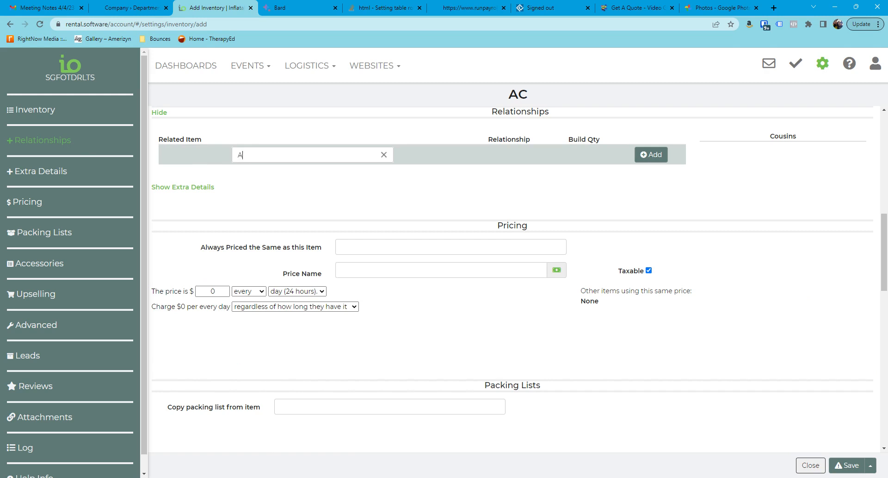
{"action": "type", "text": "AA"}
{"action": "left_click", "coordinate": [278, 178]}
{"action": "left_click", "coordinate": [665, 154]}
Step: Clear the build quantities of AAB and AAD for AC, then save and close the item
{"action": "left_click_drag", "start_coordinate": [516, 181], "coordinate": [503, 184]}
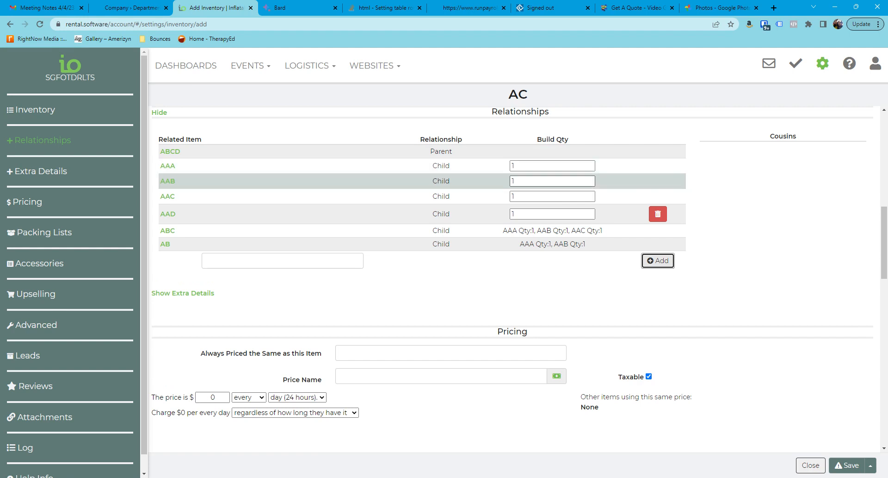
{"action": "key", "text": "BackSpace"}
{"action": "left_click", "coordinate": [513, 213]}
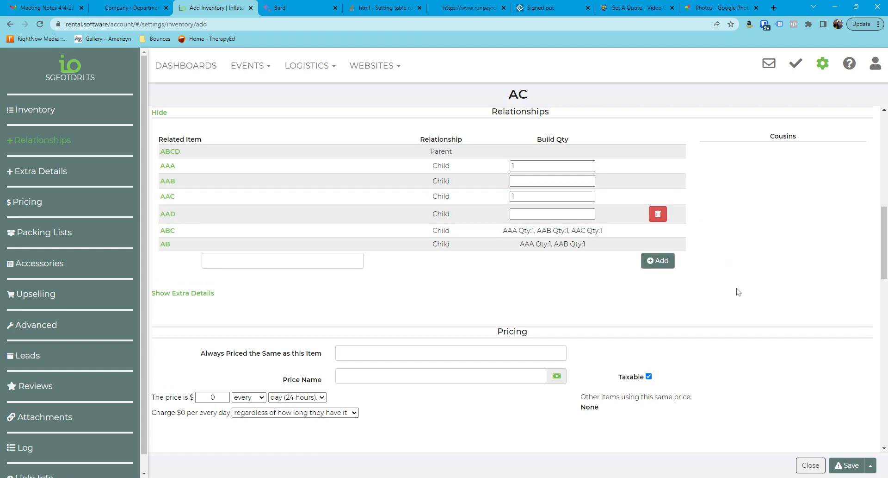
{"action": "left_click", "coordinate": [849, 464]}
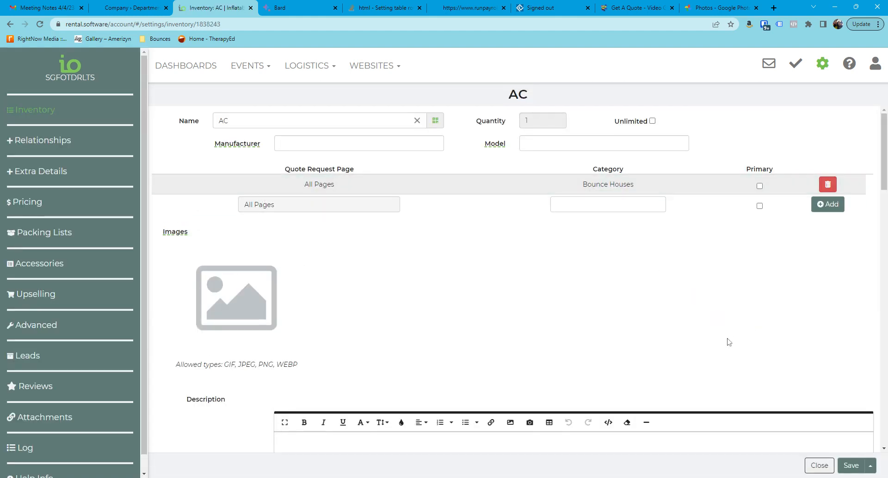
{"action": "left_click", "coordinate": [820, 464]}
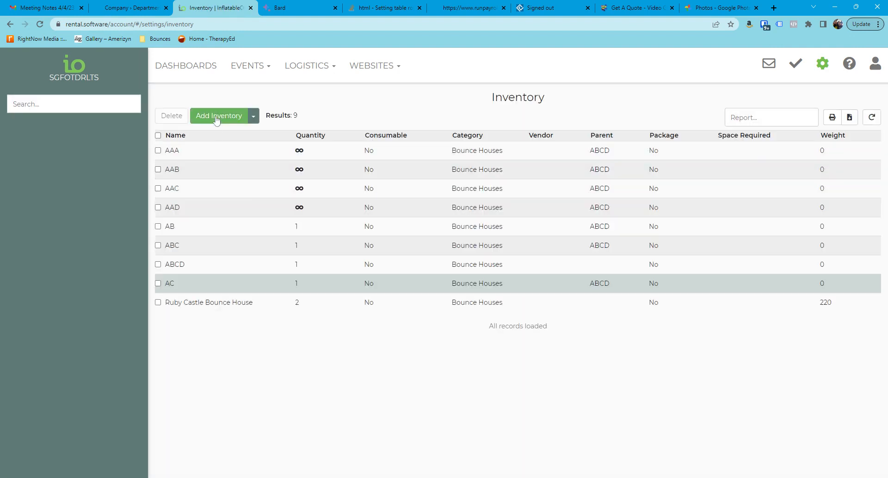
Step: Start a new inventory item named BC with advanced options shown, and assign it the Bounce Houses category on all pages
{"action": "left_click", "coordinate": [219, 117]}
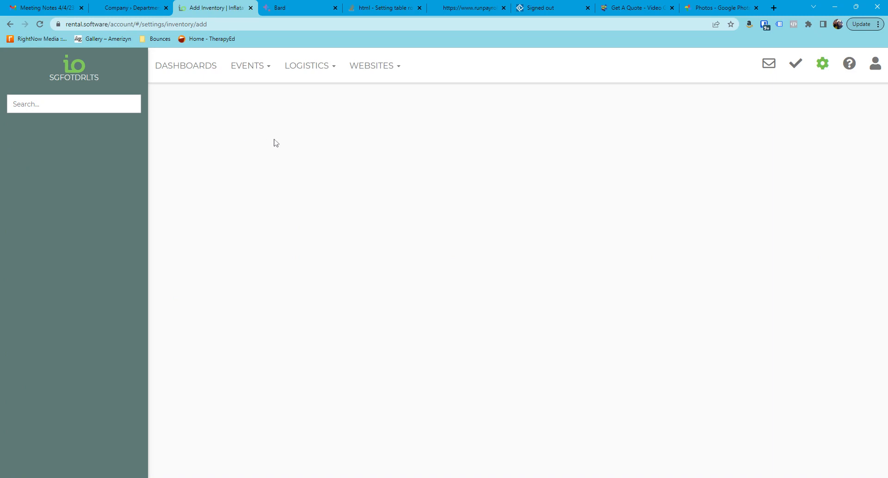
{"action": "type", "text": "BC"}
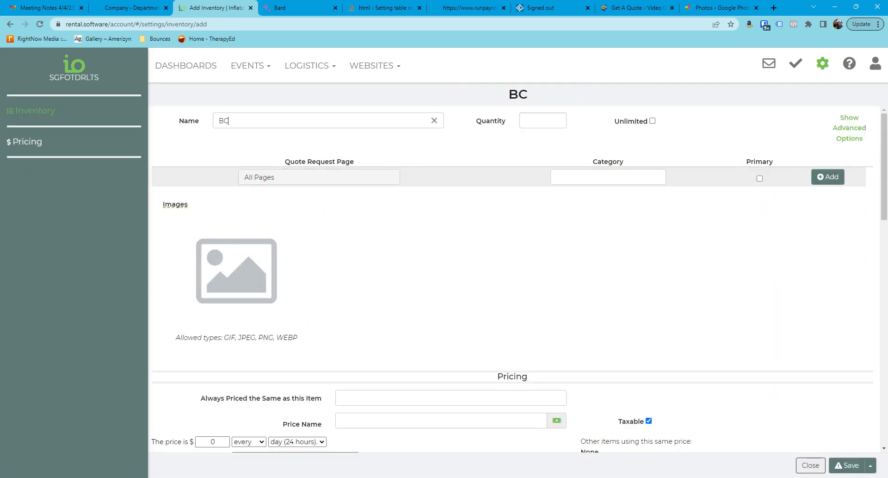
{"action": "left_click", "coordinate": [849, 128]}
{"action": "left_click", "coordinate": [560, 199]}
{"action": "left_click", "coordinate": [584, 241]}
{"action": "left_click", "coordinate": [828, 200]}
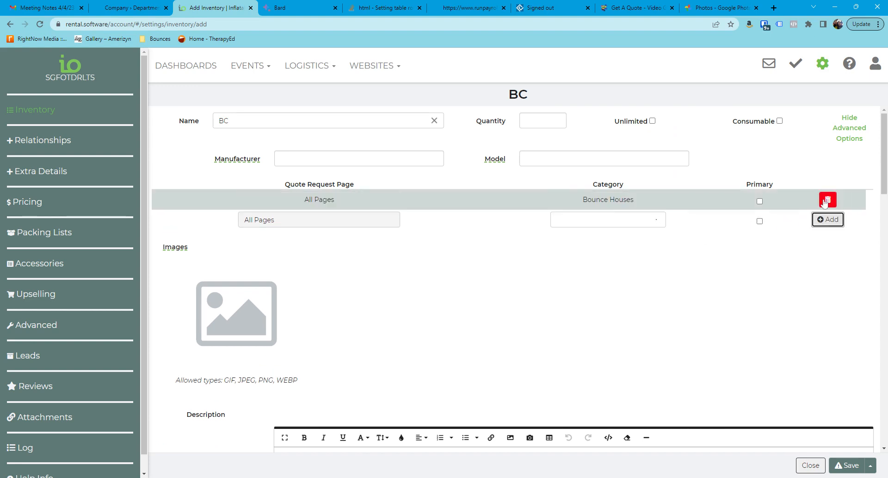
Step: Add AAB as a related item in the relationships of BC
{"action": "left_click", "coordinate": [41, 140]}
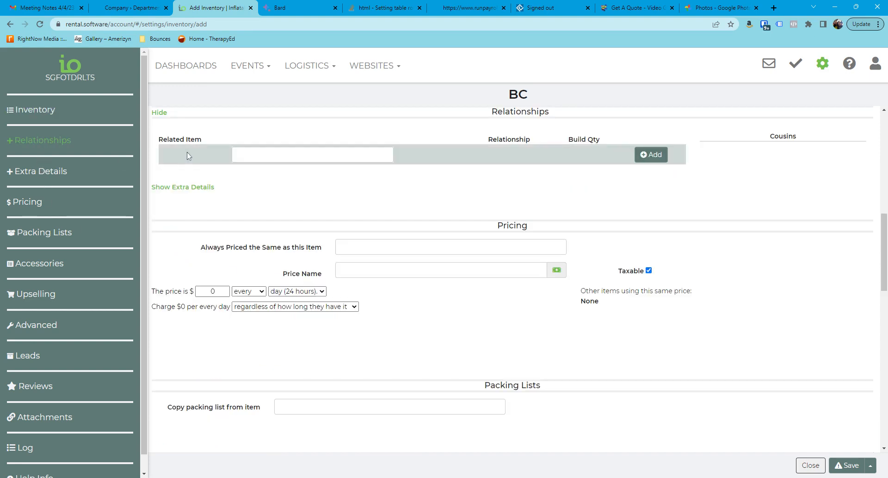
{"action": "type", "text": "AAB"}
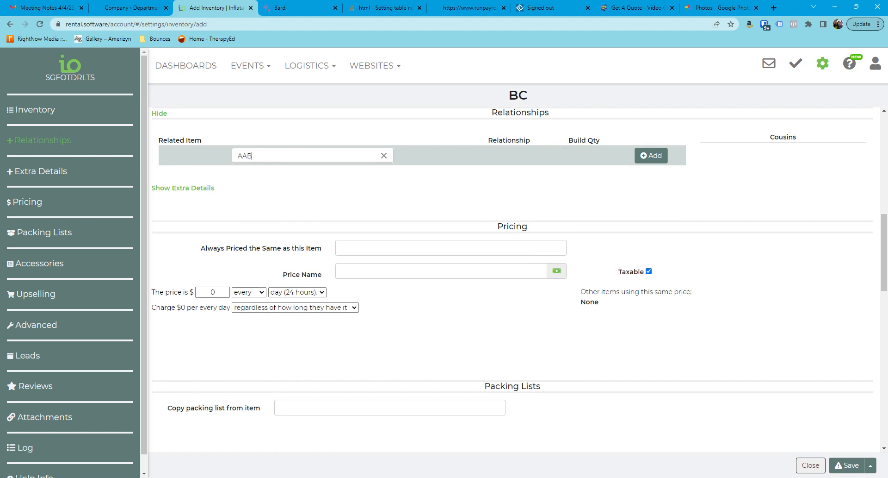
{"action": "left_click", "coordinate": [271, 185]}
{"action": "left_click", "coordinate": [652, 155]}
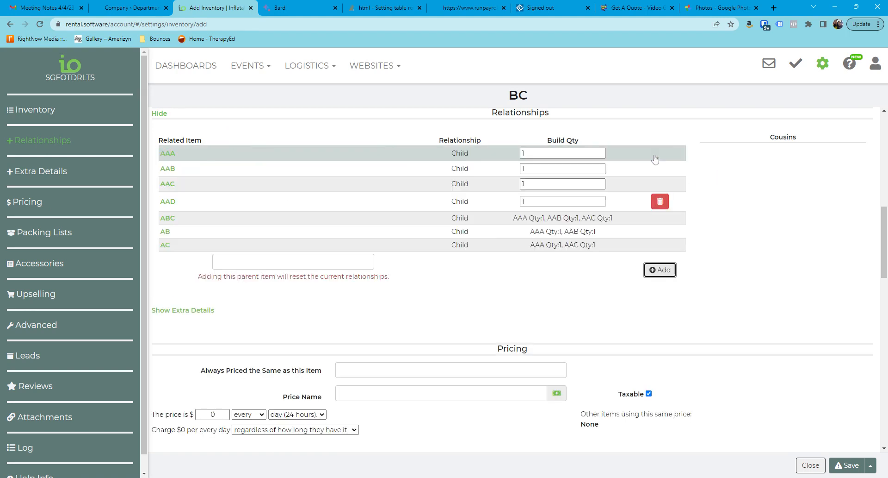
Step: Set the build quantities of AAA and AAD to 0 for BC, then save and close the item
{"action": "left_click_drag", "start_coordinate": [521, 168], "coordinate": [499, 170]}
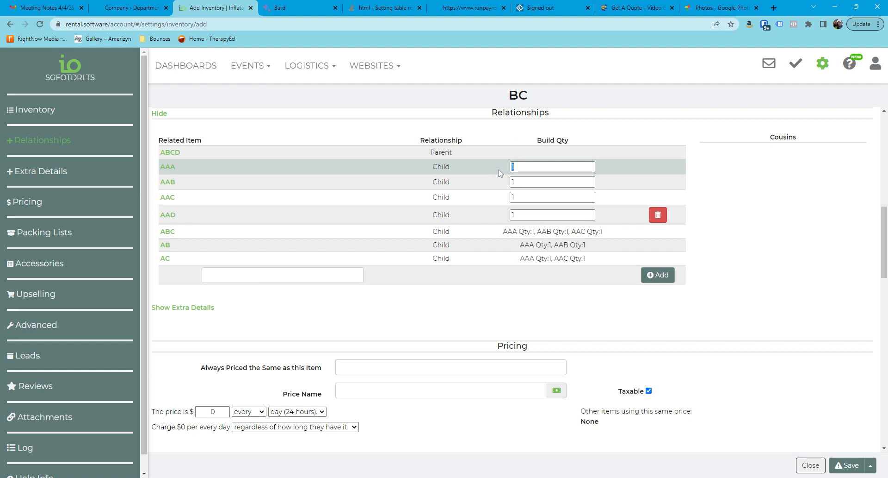
{"action": "type", "text": "0"}
{"action": "left_click_drag", "start_coordinate": [516, 215], "coordinate": [507, 220]}
{"action": "type", "text": "0"}
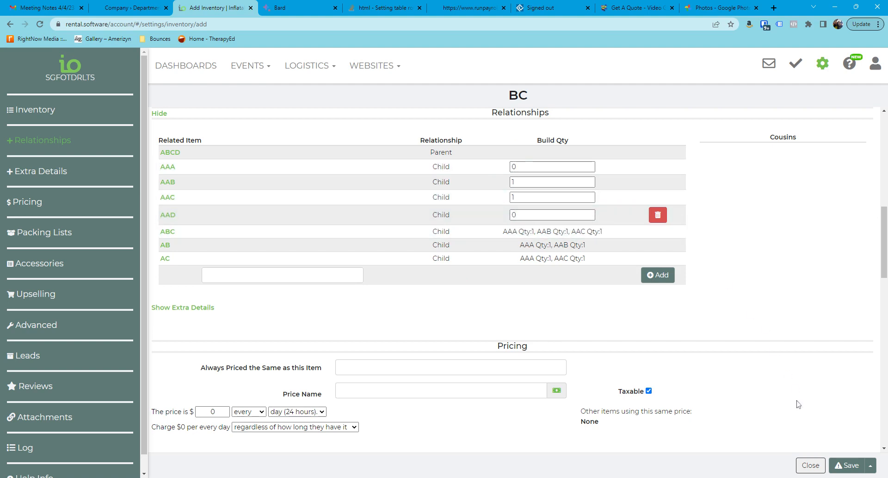
{"action": "left_click", "coordinate": [847, 465]}
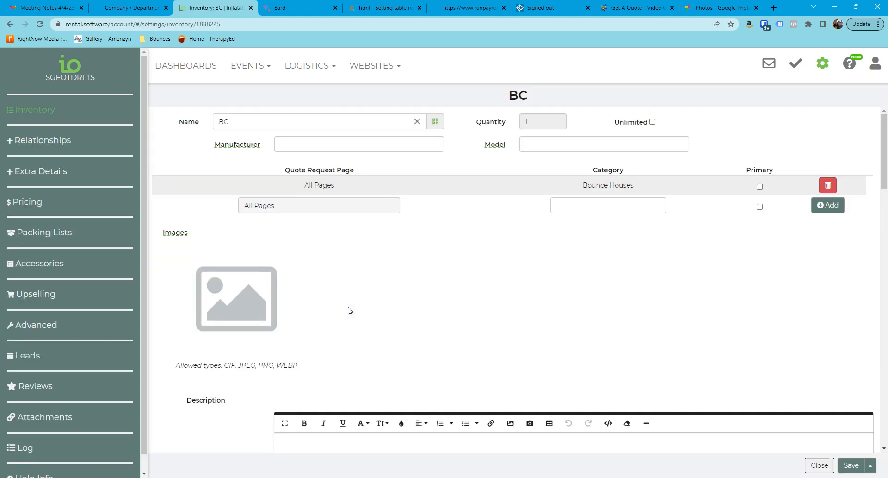
{"action": "left_click", "coordinate": [820, 465]}
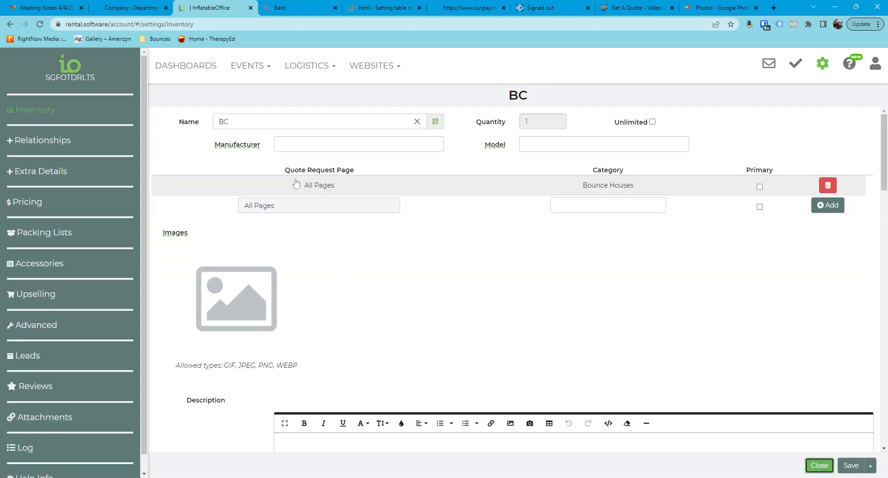
Step: Start a new inventory item named BD with advanced options shown, and assign it the Bounce Houses category on all pages
{"action": "left_click", "coordinate": [207, 118]}
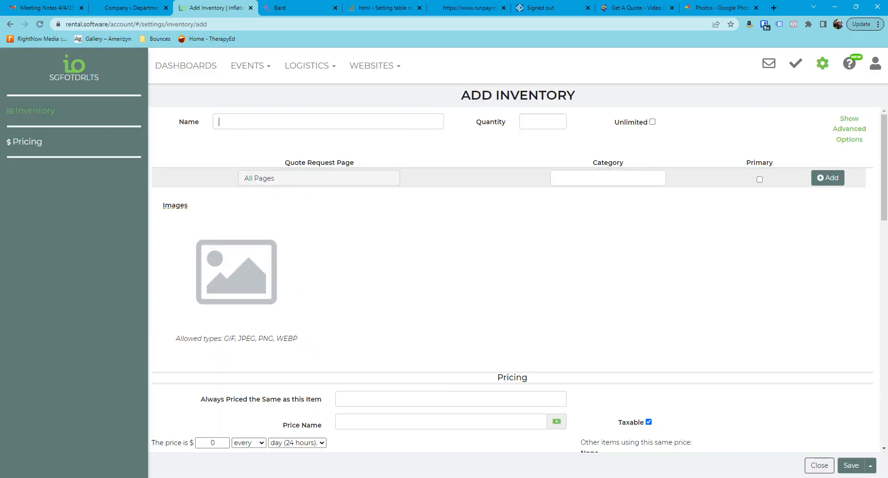
{"action": "type", "text": "BD"}
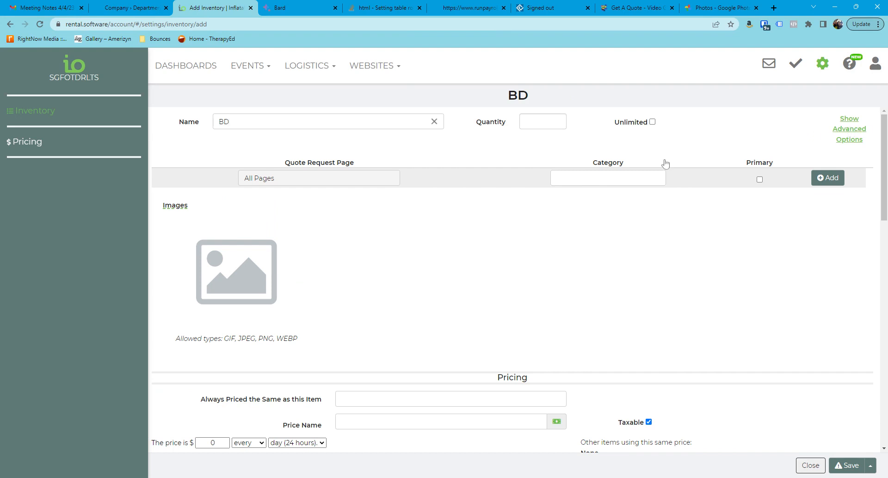
{"action": "left_click", "coordinate": [602, 201]}
{"action": "left_click", "coordinate": [639, 240]}
{"action": "left_click", "coordinate": [828, 200]}
Step: Add AAB as a related item in the relationships of BD
{"action": "left_click", "coordinate": [57, 141]}
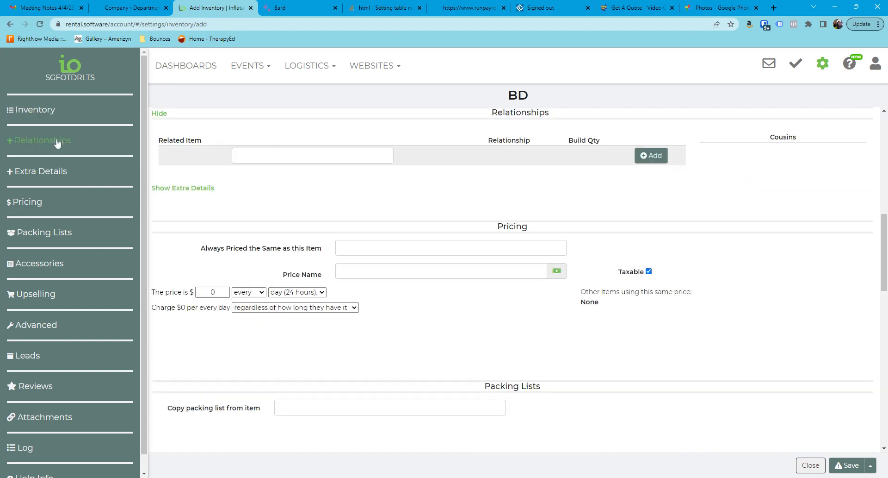
{"action": "type", "text": "AAB"}
{"action": "left_click", "coordinate": [269, 180]}
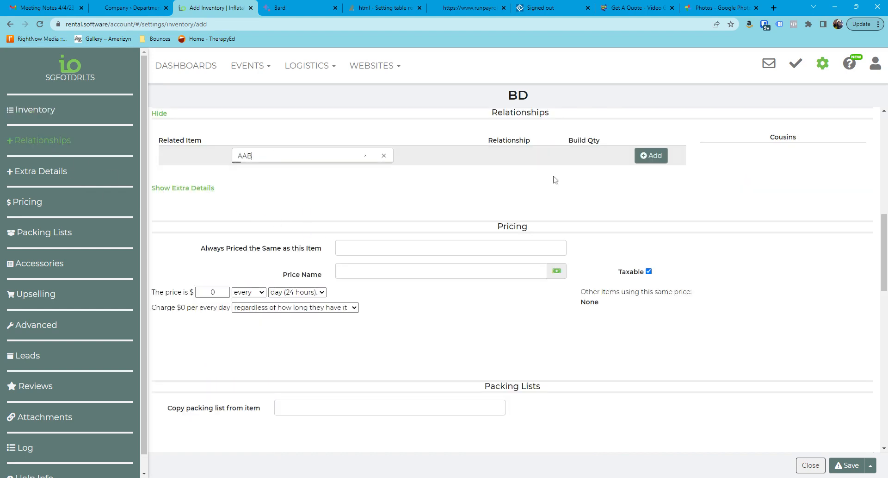
{"action": "left_click", "coordinate": [653, 155]}
Step: Clear the build quantities of AAA and AAC for BD and save the item
{"action": "left_click_drag", "start_coordinate": [516, 167], "coordinate": [506, 199]}
{"action": "key", "text": "BackSpace"}
{"action": "left_click", "coordinate": [847, 471]}
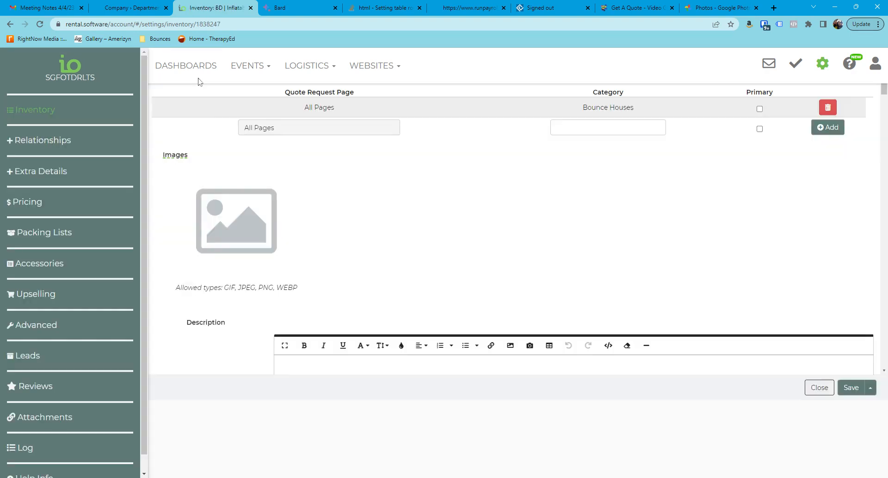
Step: Close BD and start a new inventory item named CD with advanced options shown, assigned to the Bounce Houses category on all pages
{"action": "left_click", "coordinate": [815, 465]}
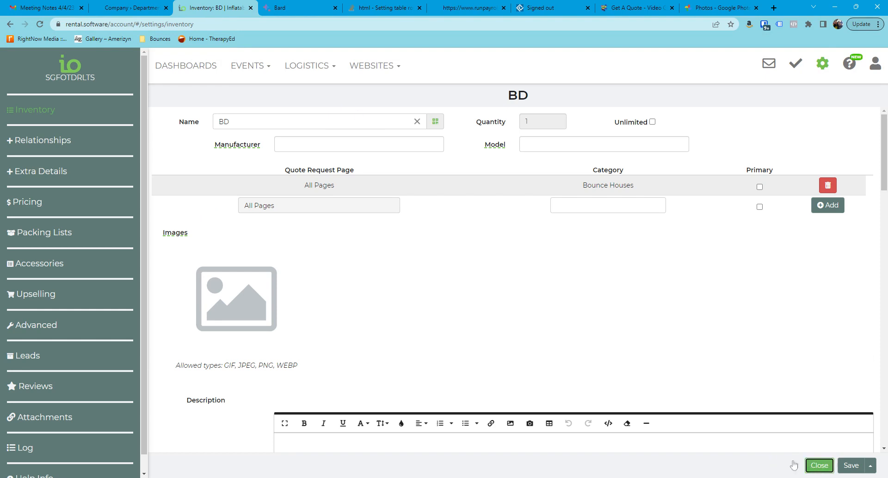
{"action": "left_click", "coordinate": [221, 119]}
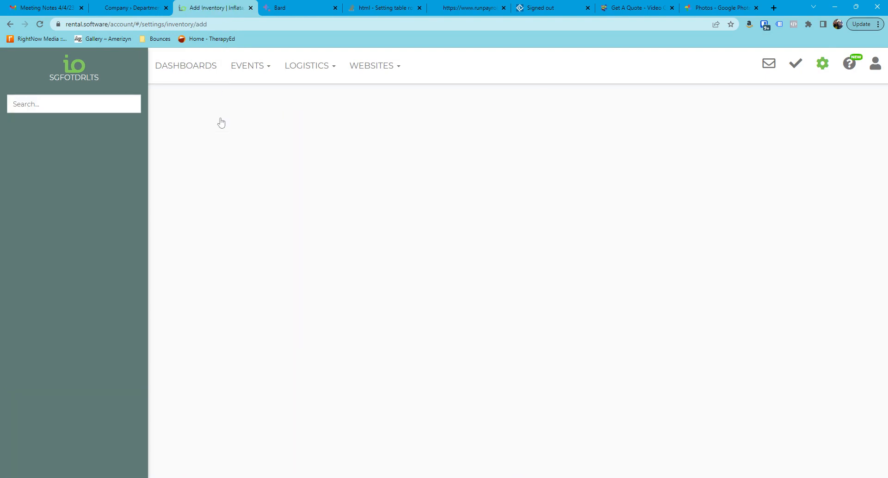
{"action": "type", "text": "CD"}
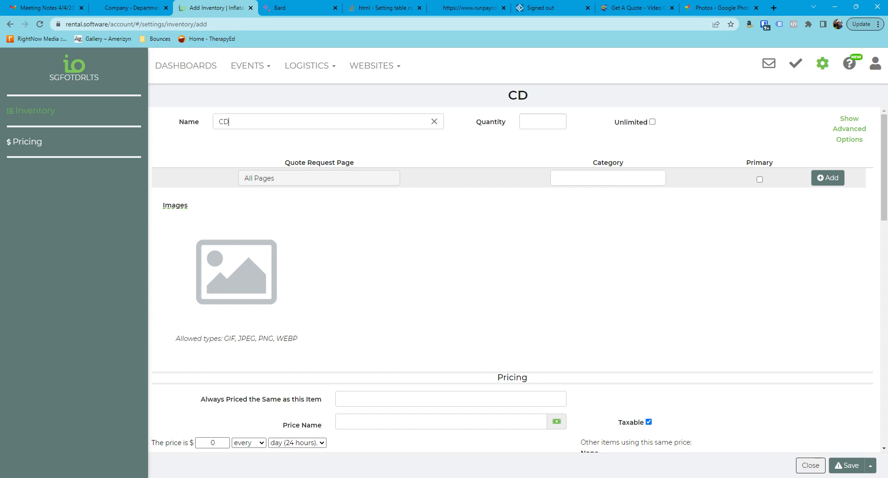
{"action": "left_click", "coordinate": [850, 129]}
{"action": "left_click", "coordinate": [625, 200]}
{"action": "left_click", "coordinate": [589, 244]}
{"action": "left_click", "coordinate": [828, 200]}
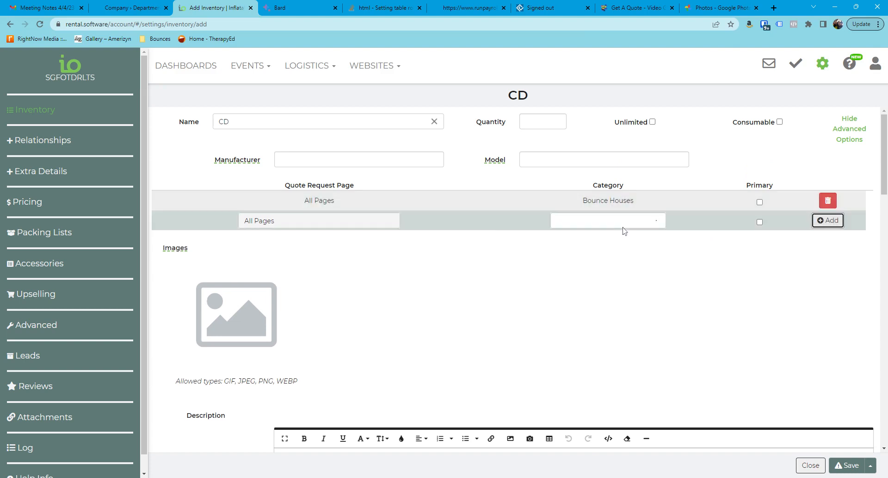
Step: Add AAC as a related item in the relationships of CD
{"action": "left_click", "coordinate": [45, 147]}
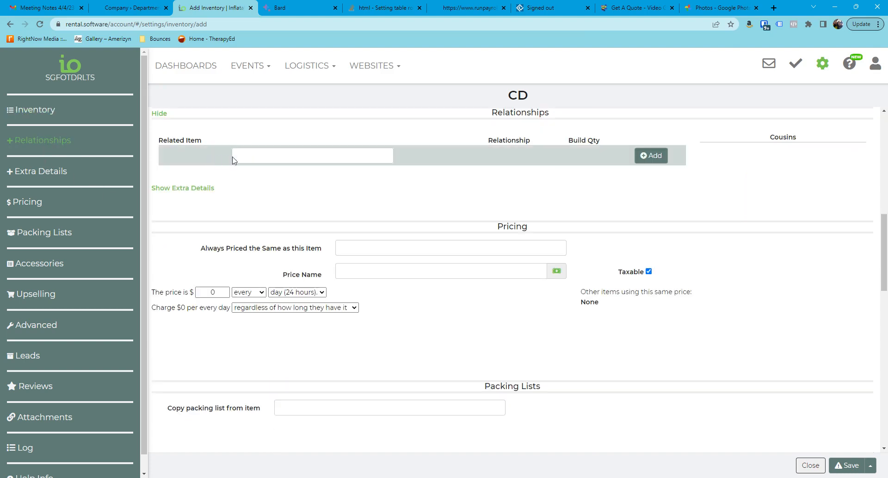
{"action": "type", "text": "AAC"}
{"action": "left_click", "coordinate": [263, 181]}
{"action": "left_click", "coordinate": [654, 158]}
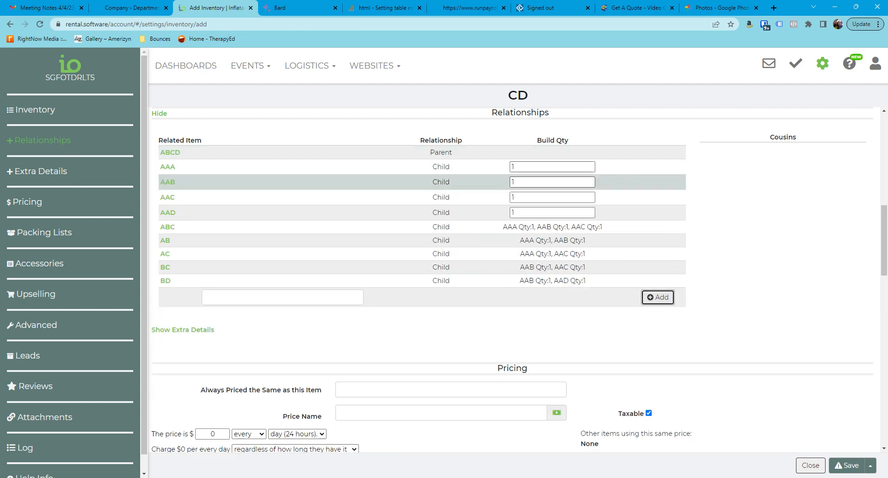
Step: Clear the build quantities of AAA and AAB for CD and save the item
{"action": "mouse_move", "coordinate": [521, 182]}
{"action": "left_mouse_down"}
{"action": "mouse_move", "coordinate": [499, 185]}
{"action": "mouse_move", "coordinate": [507, 171]}
{"action": "left_mouse_up"}
{"action": "key", "text": "BackSpace"}
{"action": "key", "text": "BackSpace"}
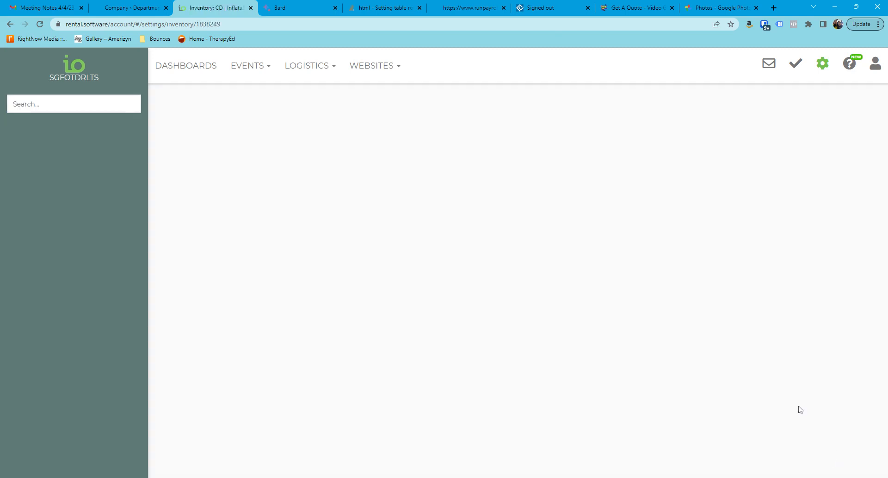
Step: Start a new lead/event and list the Bounce Houses items available for its rentals
{"action": "left_click", "coordinate": [250, 65]}
{"action": "left_click", "coordinate": [244, 93]}
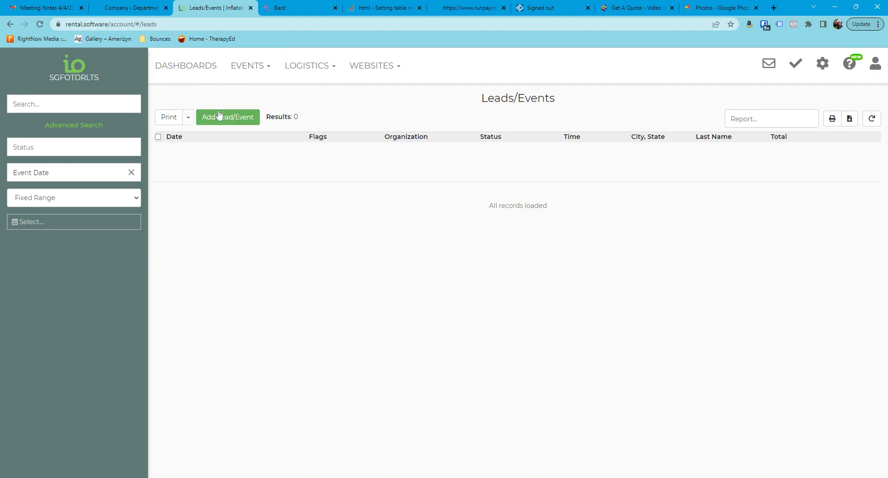
{"action": "left_click", "coordinate": [240, 118]}
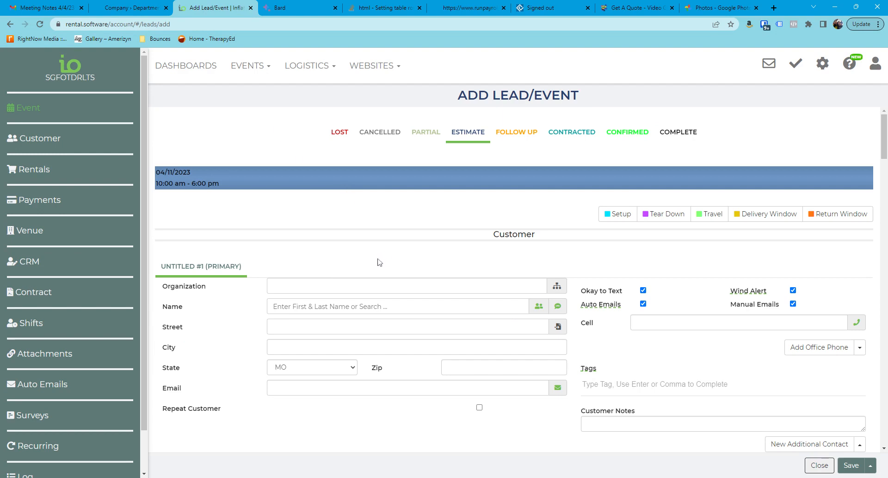
{"action": "scroll", "coordinate": [167, 205], "scroll_direction": "down", "scroll_amount": 7}
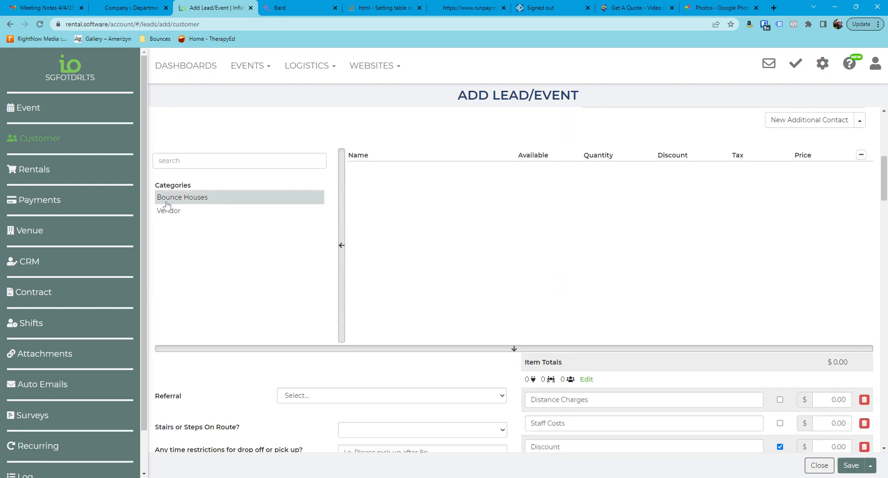
{"action": "left_click", "coordinate": [189, 198]}
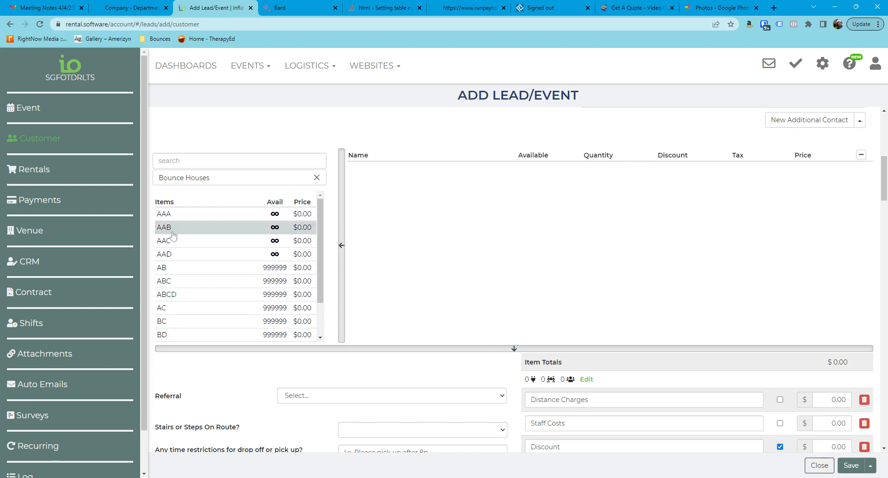
Step: Add AAA and AB to the event's rentals as an availability test, and remove AB again
{"action": "left_click", "coordinate": [174, 215]}
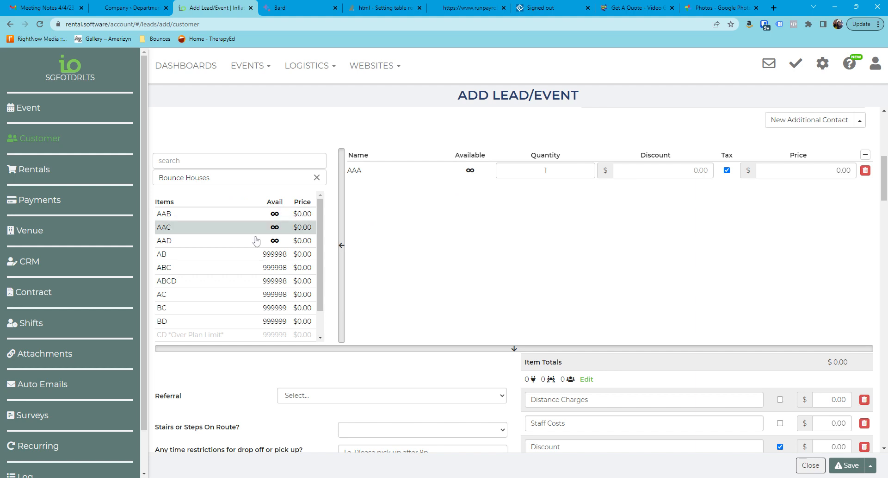
{"action": "left_click", "coordinate": [197, 256]}
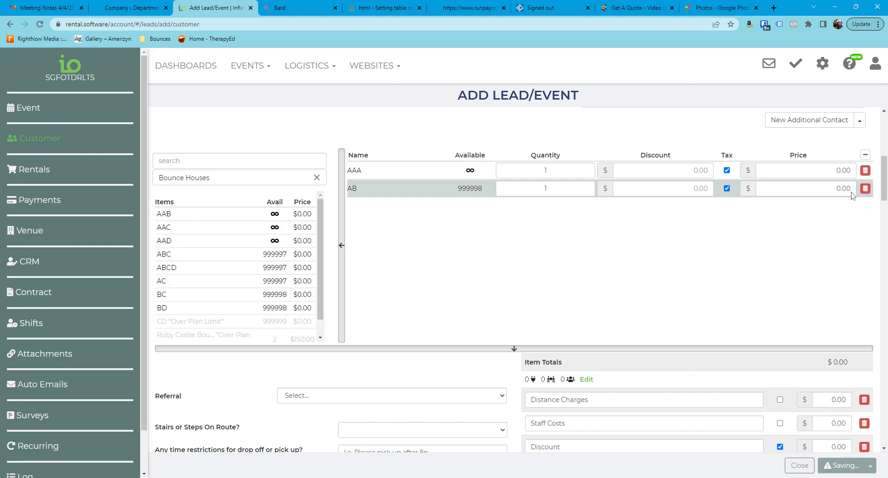
{"action": "left_click", "coordinate": [866, 189]}
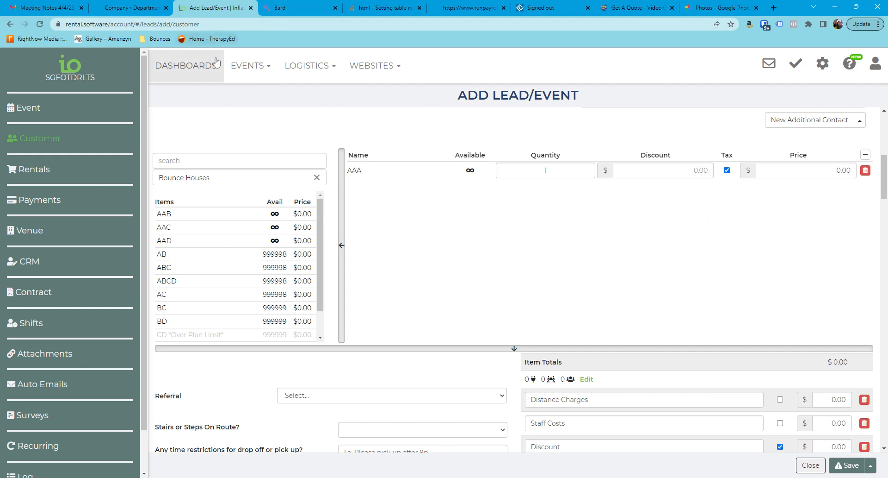
Step: Return to the inventory settings, turn off unlimited quantity for AAA, and save and close the item
{"action": "left_click", "coordinate": [823, 63]}
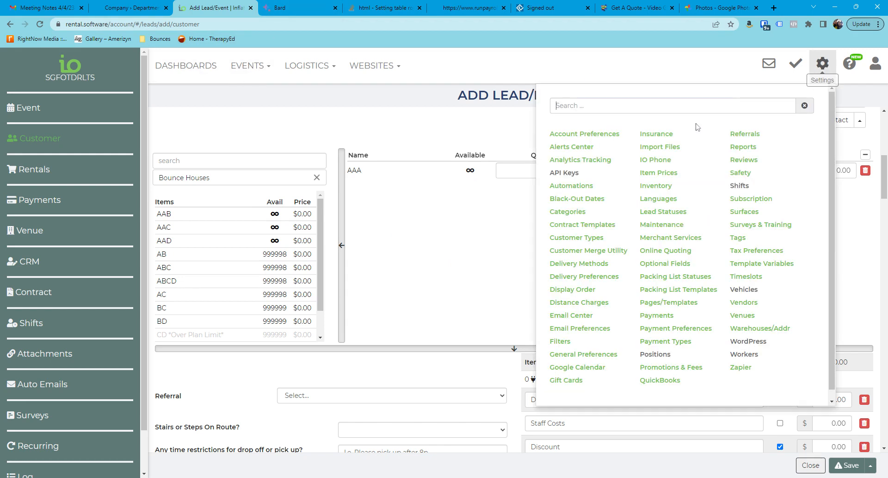
{"action": "left_click", "coordinate": [657, 186]}
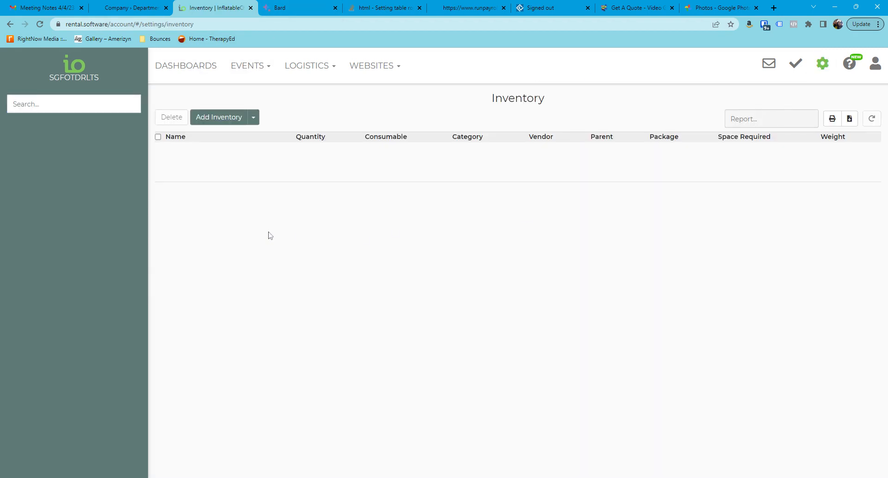
{"action": "left_click", "coordinate": [179, 156]}
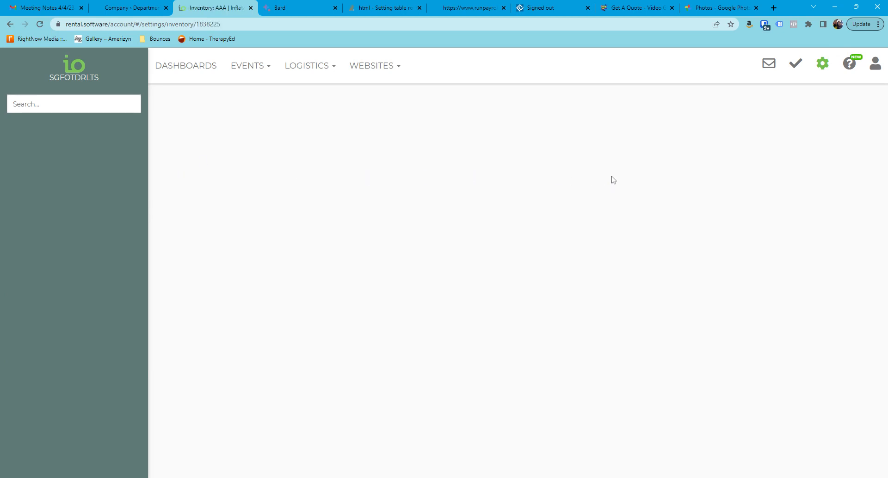
{"action": "left_click", "coordinate": [639, 123]}
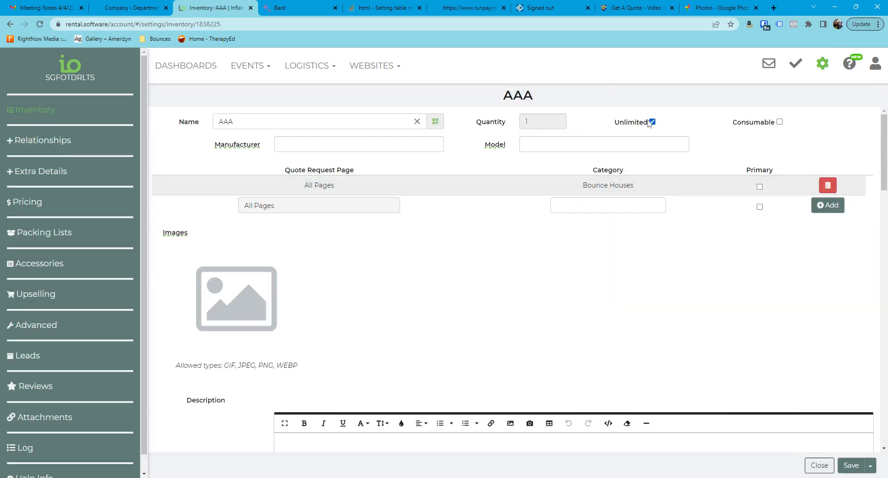
{"action": "left_click", "coordinate": [848, 465]}
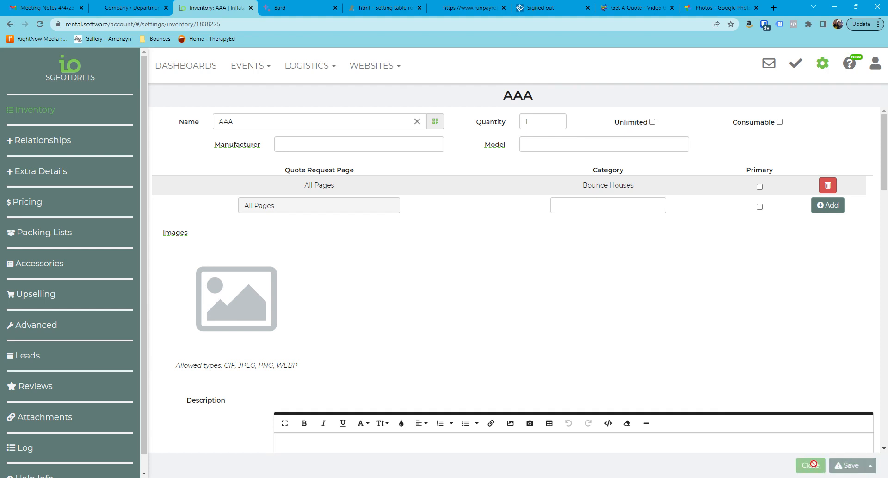
{"action": "left_click", "coordinate": [807, 465]}
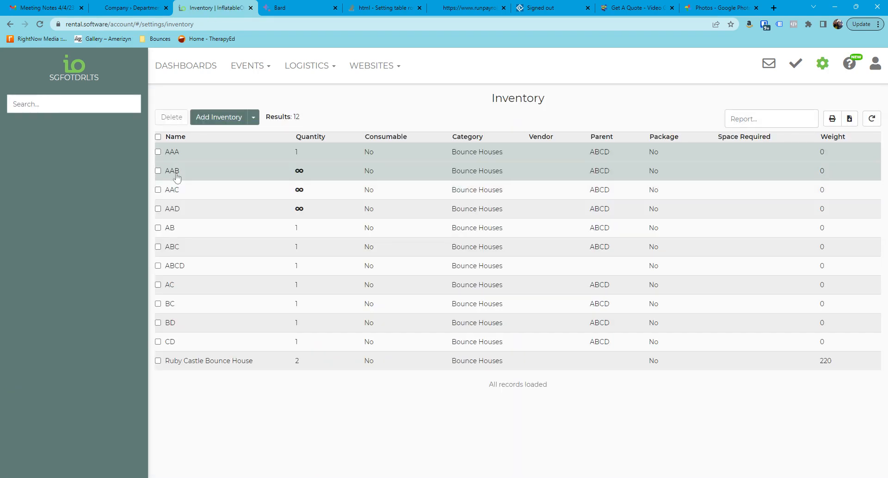
Step: Turn off unlimited quantity for AAB, and save and close the item
{"action": "left_click", "coordinate": [177, 175]}
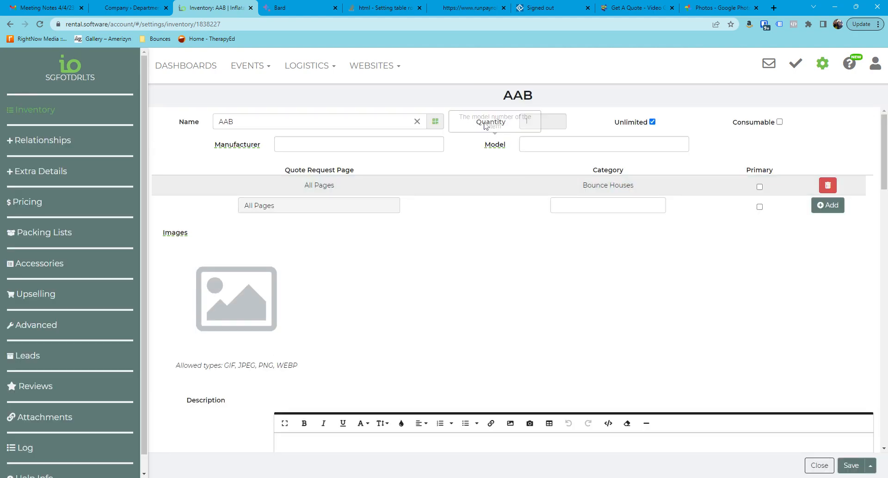
{"action": "left_click", "coordinate": [653, 122]}
{"action": "left_click", "coordinate": [850, 465]}
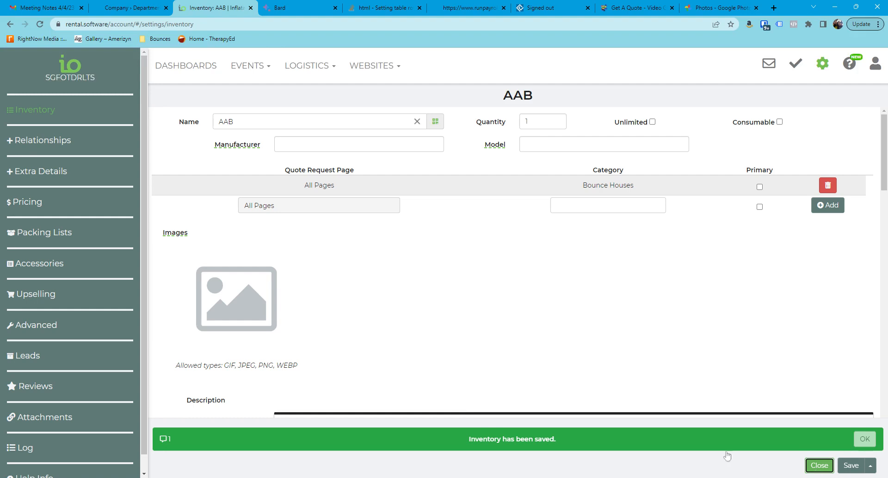
Step: Turn off unlimited quantity for AAC, and save and close the item
{"action": "left_click", "coordinate": [189, 190]}
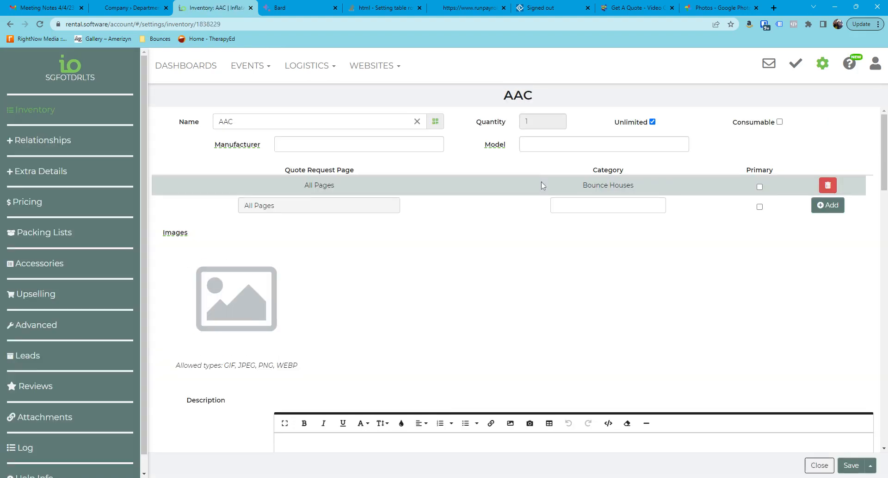
{"action": "left_click", "coordinate": [653, 122]}
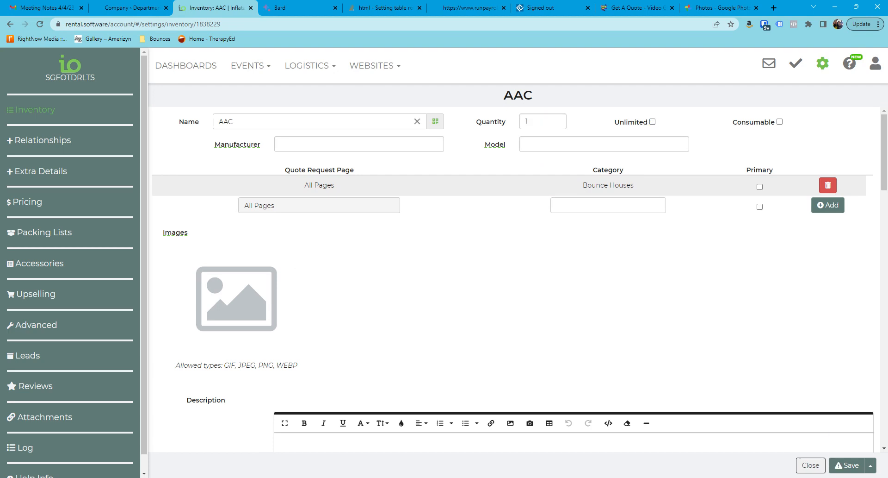
{"action": "left_click", "coordinate": [810, 465]}
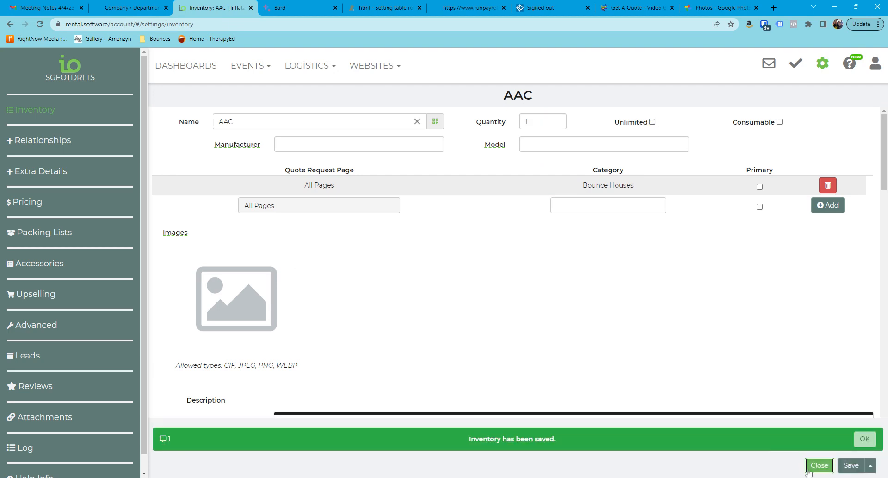
Step: Turn off unlimited quantity for AAD, and save and close the item
{"action": "left_click", "coordinate": [173, 208]}
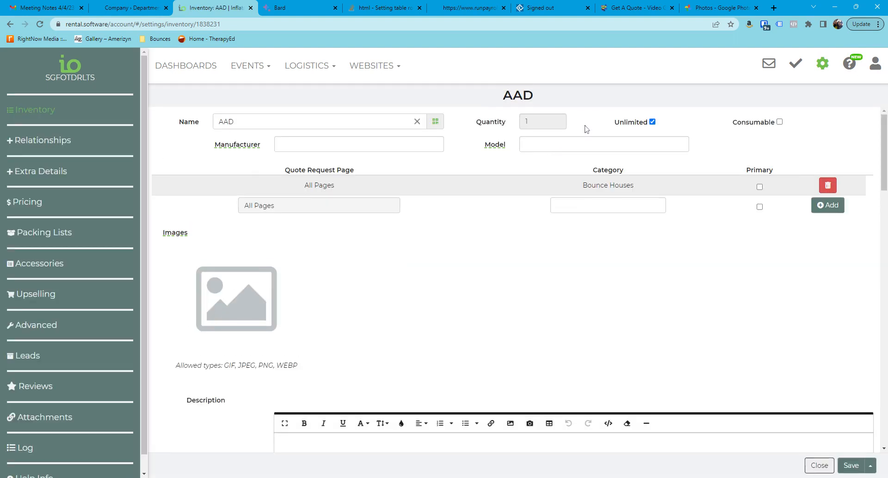
{"action": "left_click", "coordinate": [652, 122]}
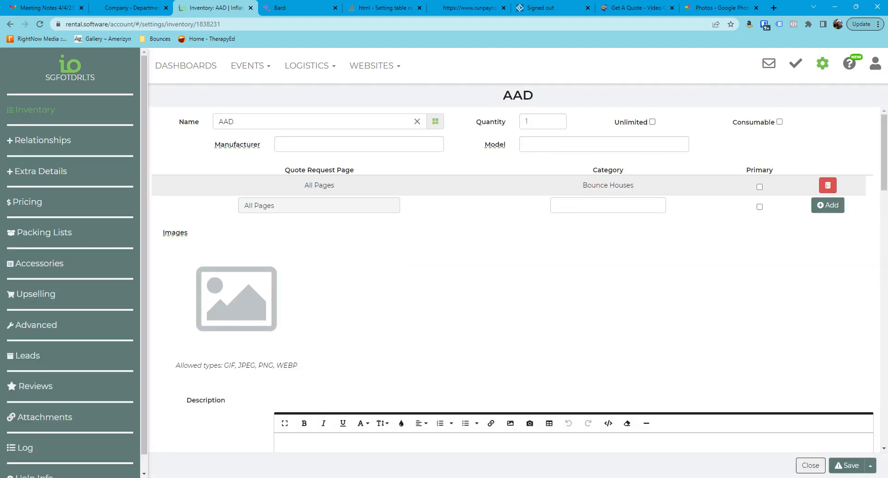
{"action": "left_click", "coordinate": [841, 463]}
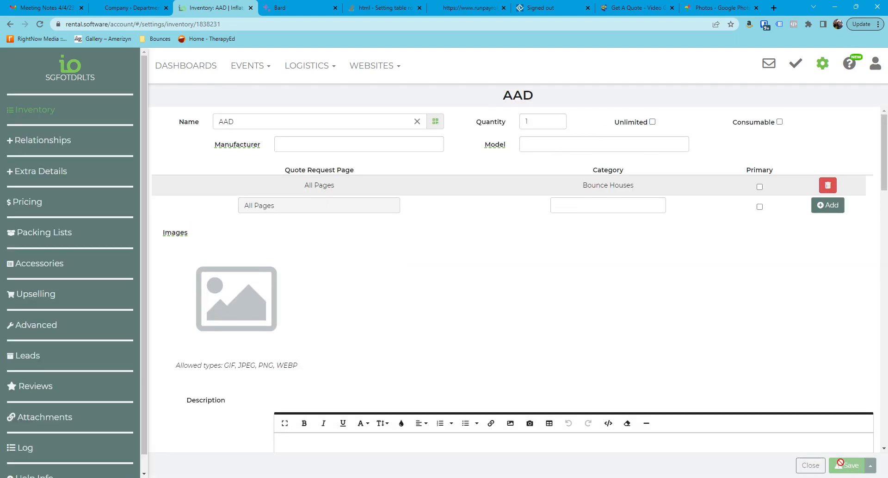
{"action": "left_click", "coordinate": [816, 465]}
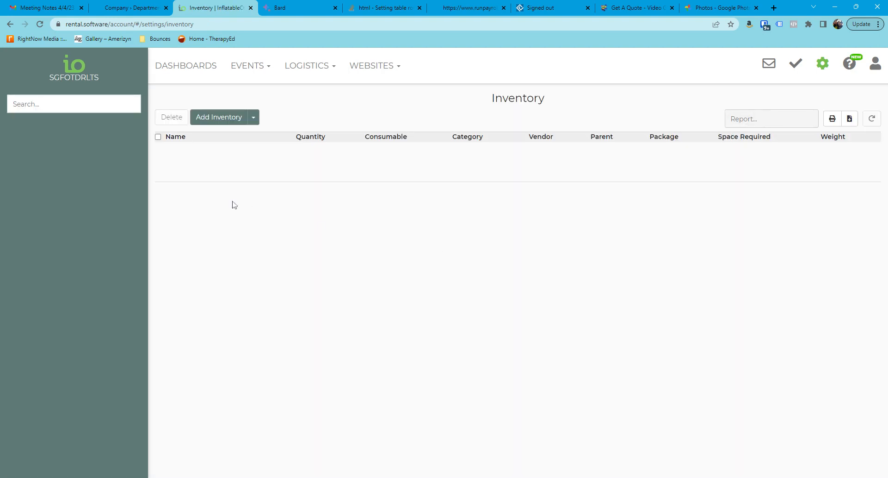
Step: Start a new lead/event, add AAA from Bounce Houses to its rentals, and check the availability of the combined items
{"action": "left_click", "coordinate": [249, 65]}
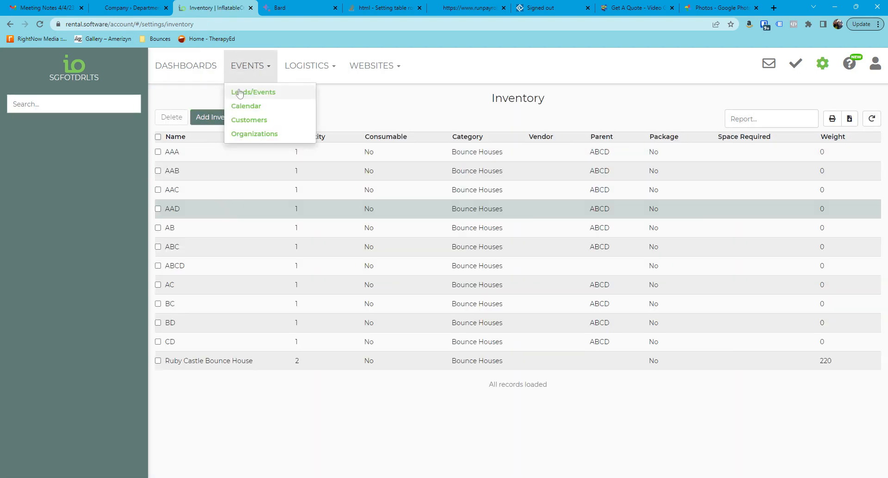
{"action": "left_click", "coordinate": [241, 94]}
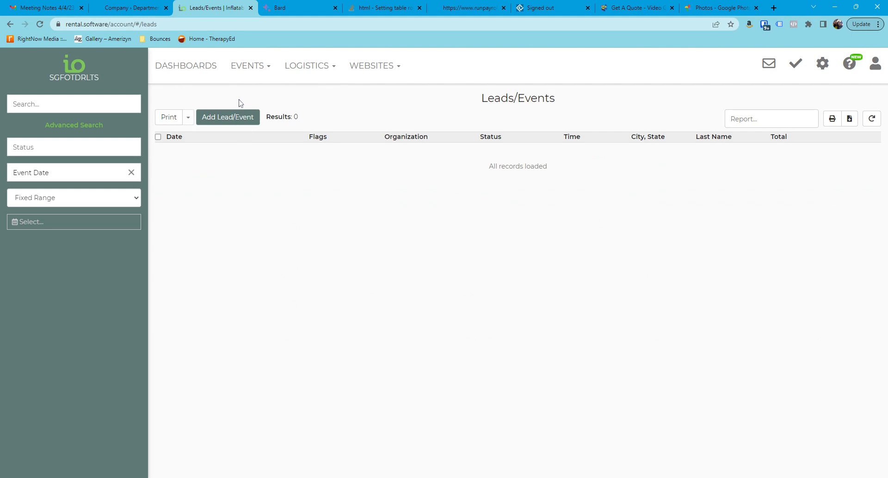
{"action": "left_click", "coordinate": [225, 118]}
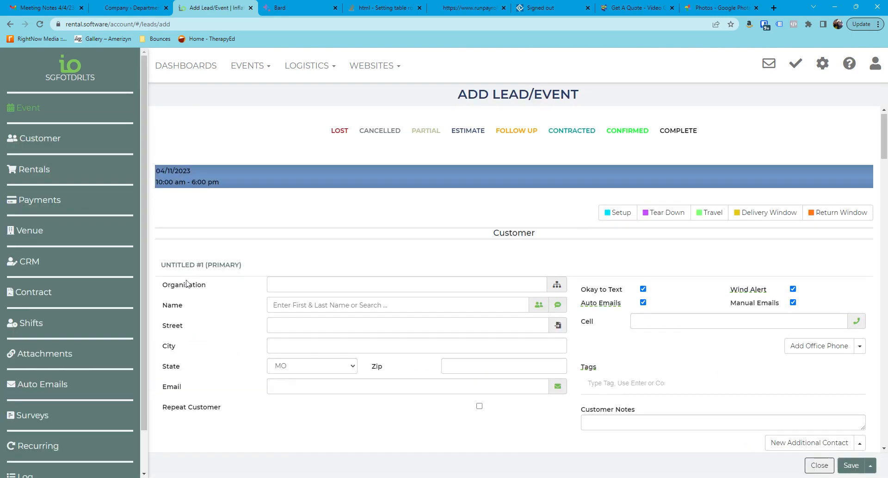
{"action": "scroll", "coordinate": [185, 282], "scroll_direction": "down", "scroll_amount": 6}
{"action": "left_click", "coordinate": [182, 195]}
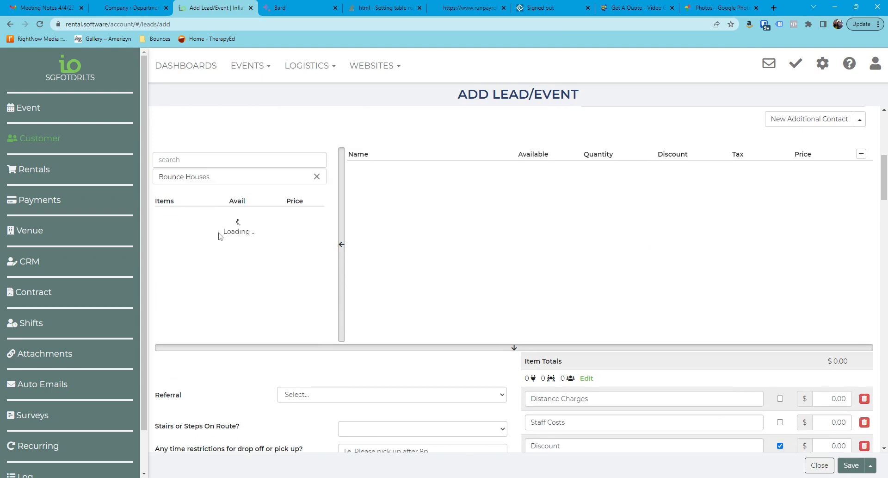
{"action": "left_click", "coordinate": [175, 215]}
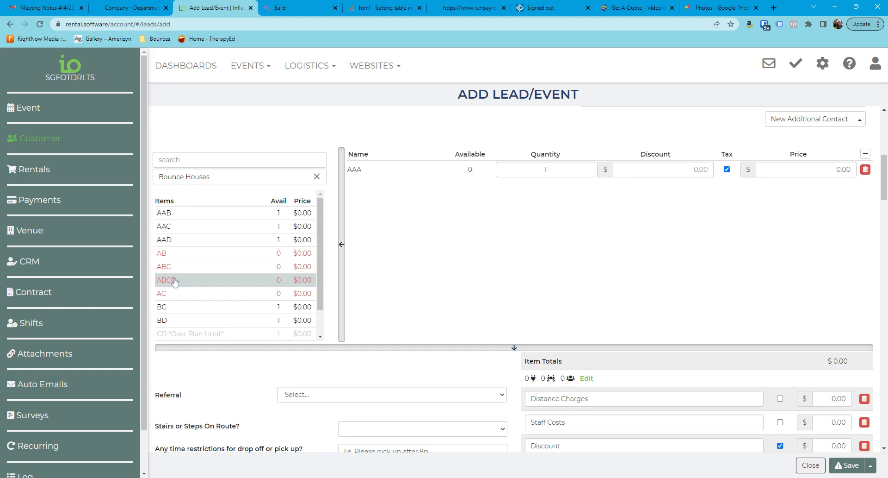
{"action": "scroll", "coordinate": [191, 296], "scroll_direction": "down", "scroll_amount": 3}
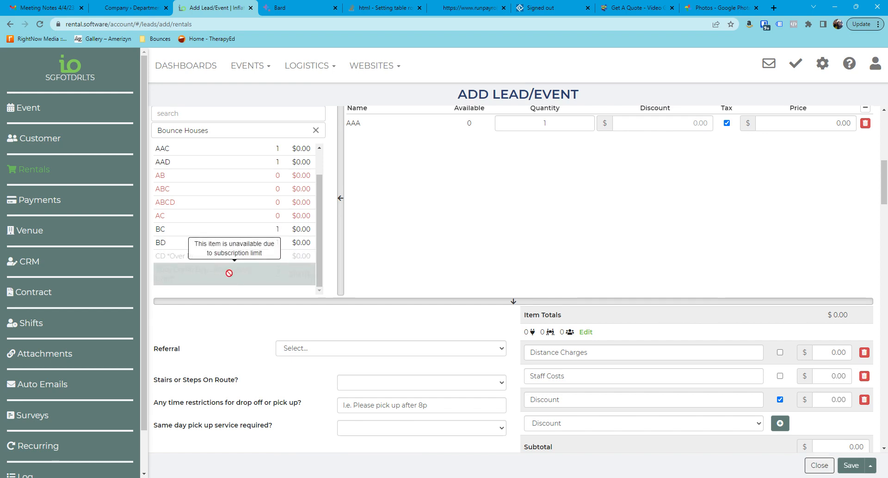
Step: Replace AAA in the event's rentals with ABCD and in turn with ABC, checking the other items' availability each time
{"action": "scroll", "coordinate": [229, 272], "scroll_direction": "up", "scroll_amount": 2}
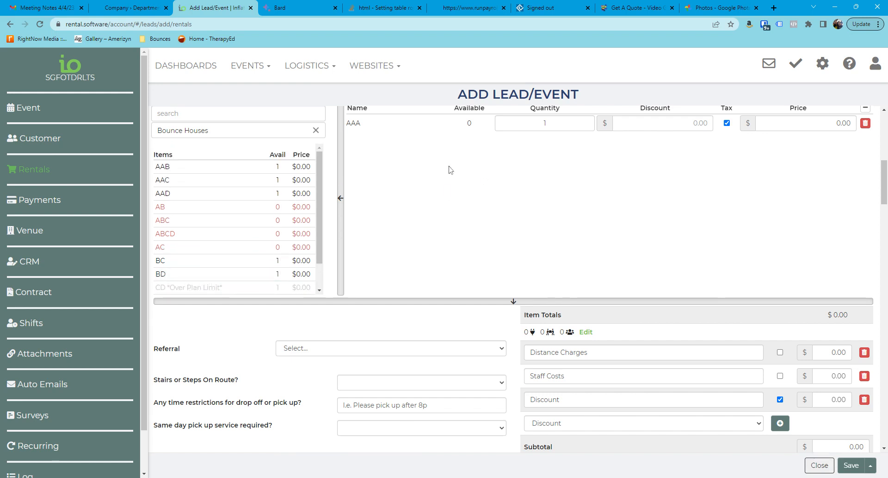
{"action": "left_click", "coordinate": [865, 123]}
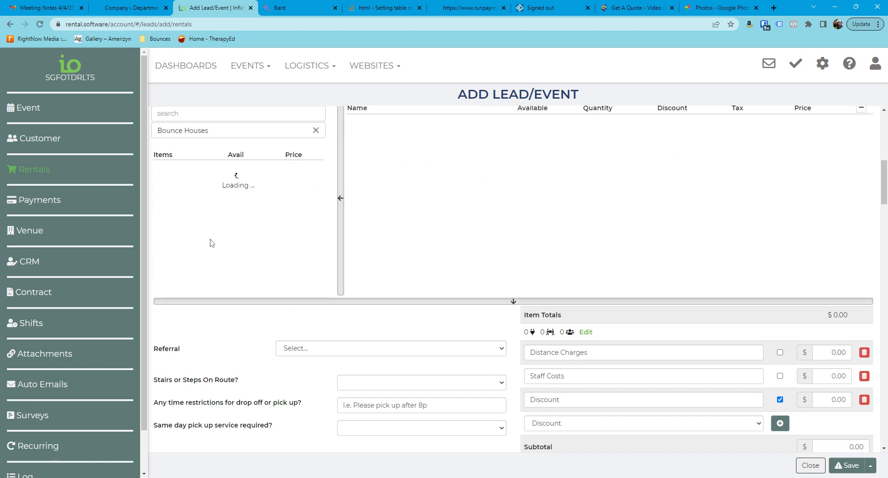
{"action": "left_click", "coordinate": [192, 247]}
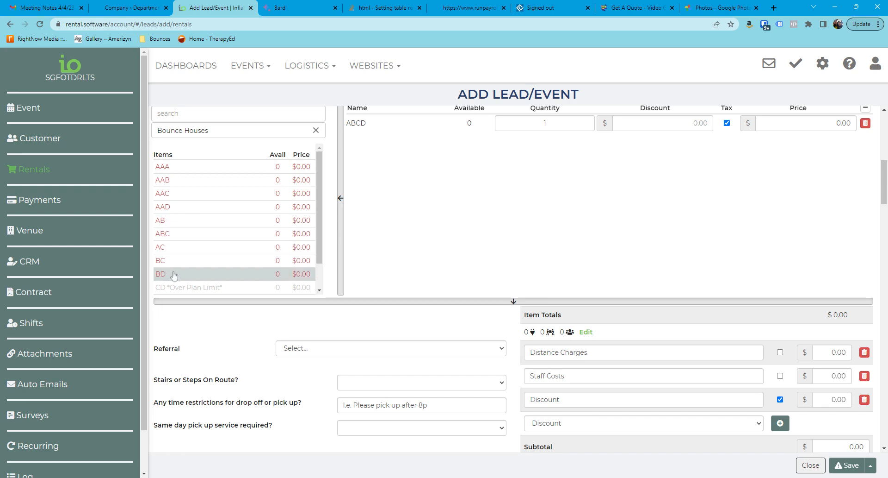
{"action": "left_click", "coordinate": [865, 122]}
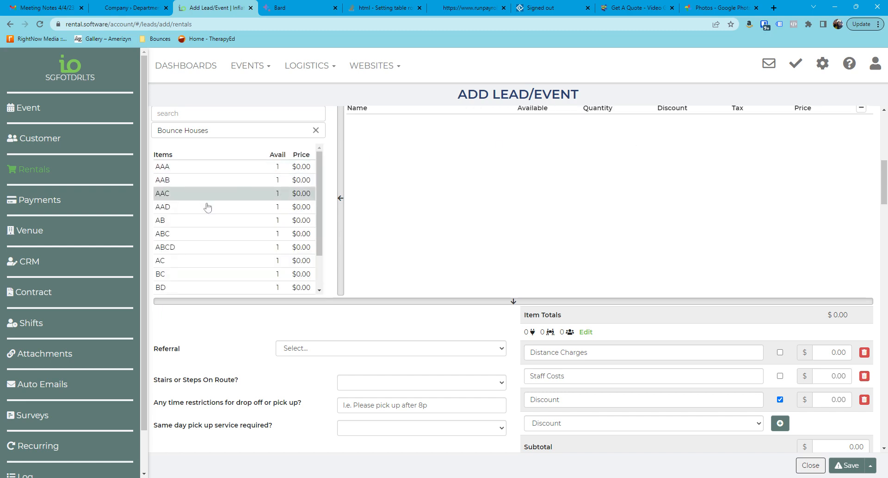
{"action": "left_click", "coordinate": [166, 235]}
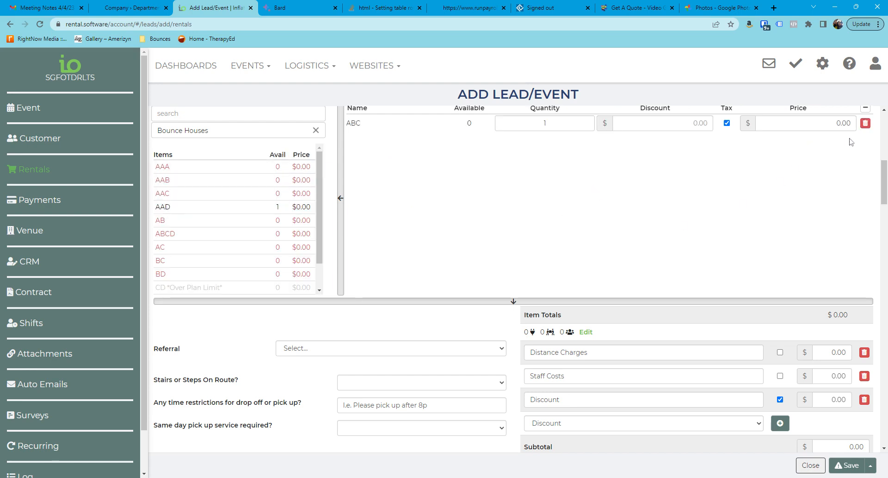
Step: Test AC in place of ABC in the rentals, check the other items' availability, and remove AC
{"action": "left_click", "coordinate": [865, 124]}
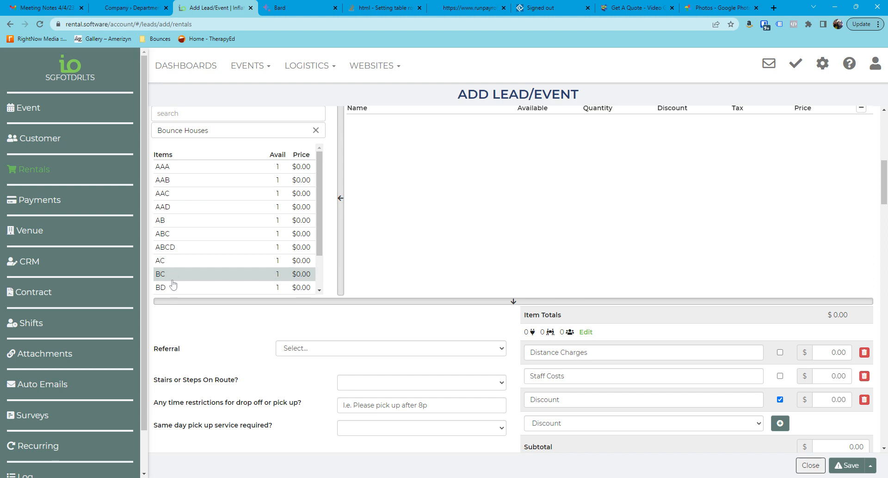
{"action": "left_click", "coordinate": [165, 261]}
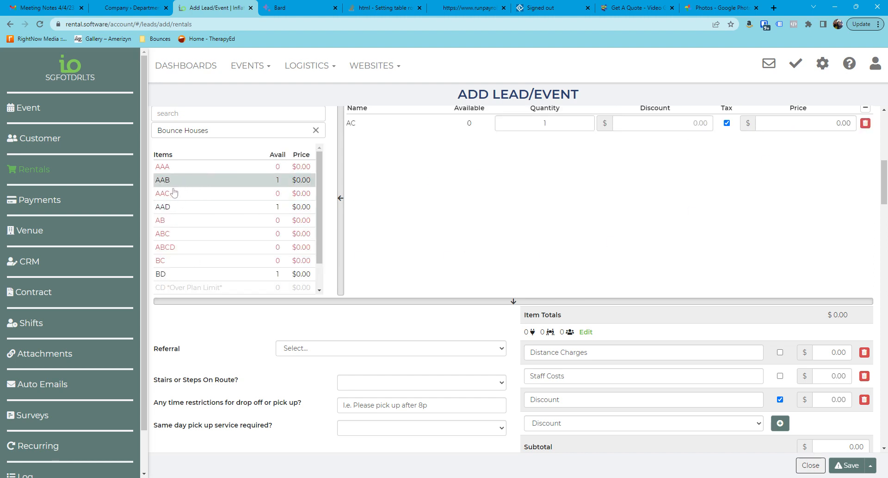
{"action": "scroll", "coordinate": [191, 278], "scroll_direction": "down", "scroll_amount": 1}
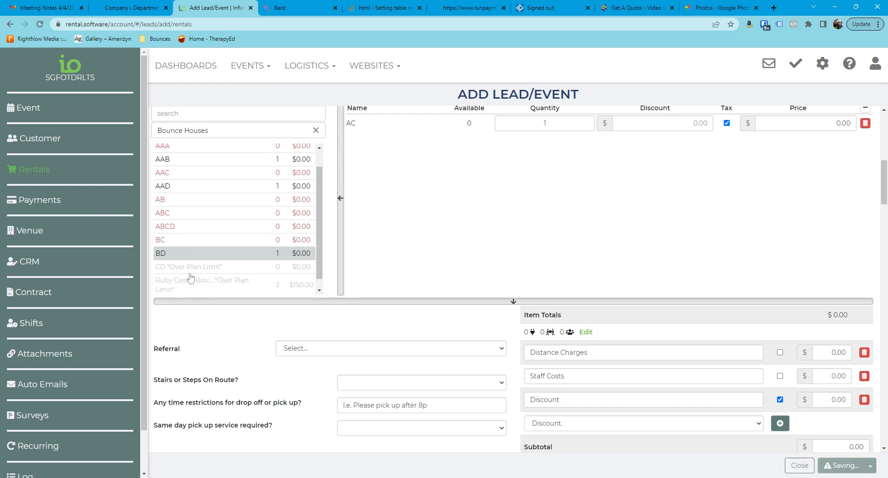
{"action": "left_click", "coordinate": [865, 123]}
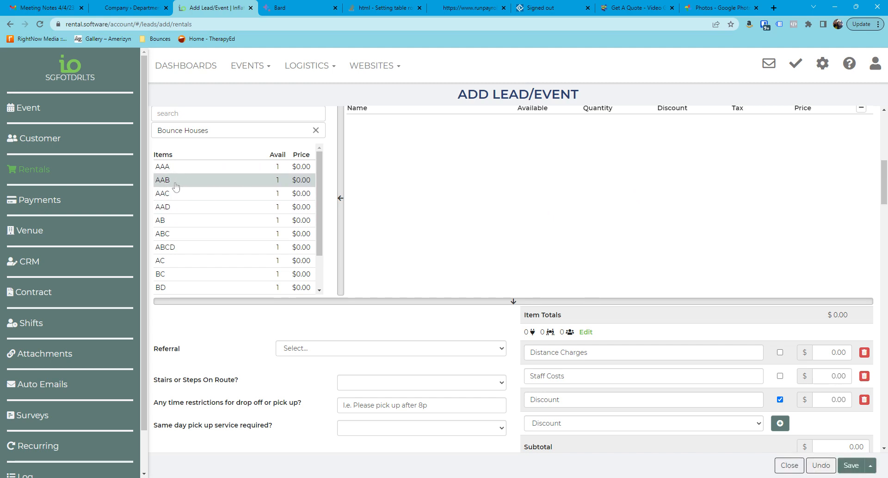
Step: Examine the availability of all Bounce Houses items with no item in the event's rentals
{"action": "scroll", "coordinate": [201, 200], "scroll_direction": "down", "scroll_amount": 1}
{"action": "scroll", "coordinate": [201, 200], "scroll_direction": "up", "scroll_amount": 1}
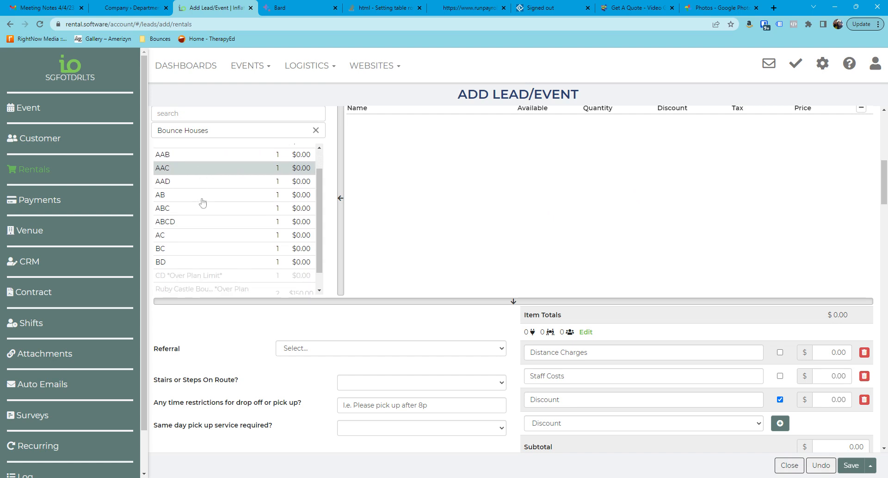
{"action": "scroll", "coordinate": [188, 198], "scroll_direction": "down", "scroll_amount": 2}
{"action": "scroll", "coordinate": [174, 261], "scroll_direction": "up", "scroll_amount": 2}
{"action": "scroll", "coordinate": [192, 287], "scroll_direction": "down", "scroll_amount": 1}
{"action": "scroll", "coordinate": [191, 289], "scroll_direction": "down", "scroll_amount": 1}
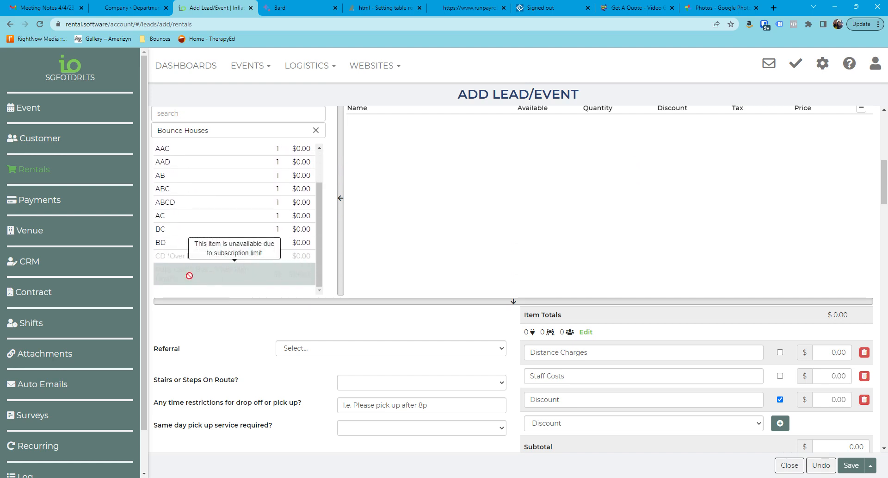
{"action": "scroll", "coordinate": [228, 259], "scroll_direction": "up", "scroll_amount": 2}
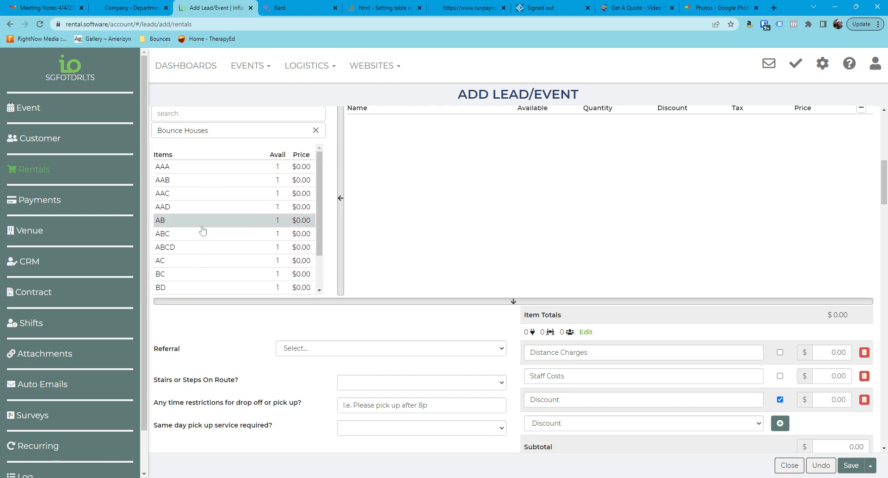
Step: Add ABCD to the event's rentals and save the lead as a draft
{"action": "left_click", "coordinate": [173, 249]}
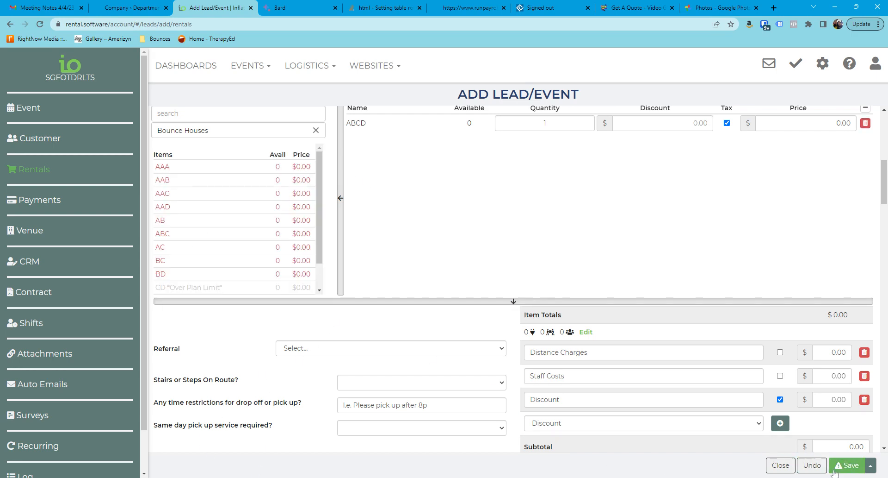
{"action": "left_click", "coordinate": [846, 465]}
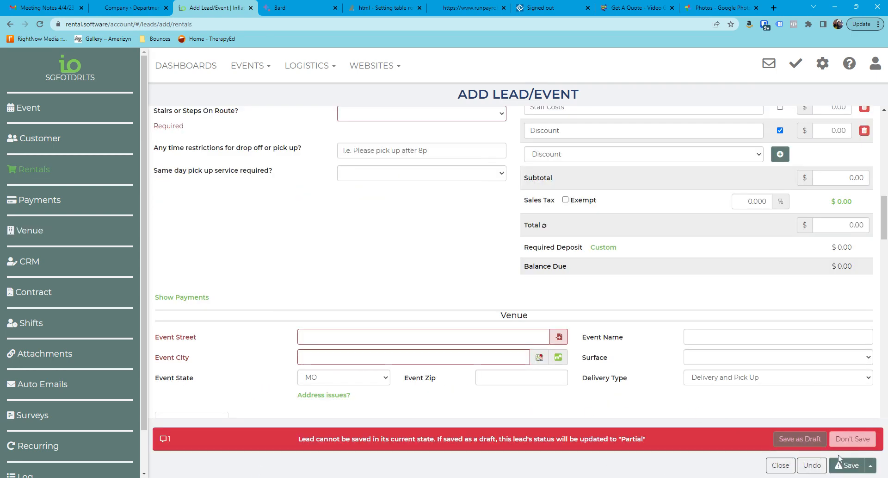
{"action": "left_click", "coordinate": [801, 439]}
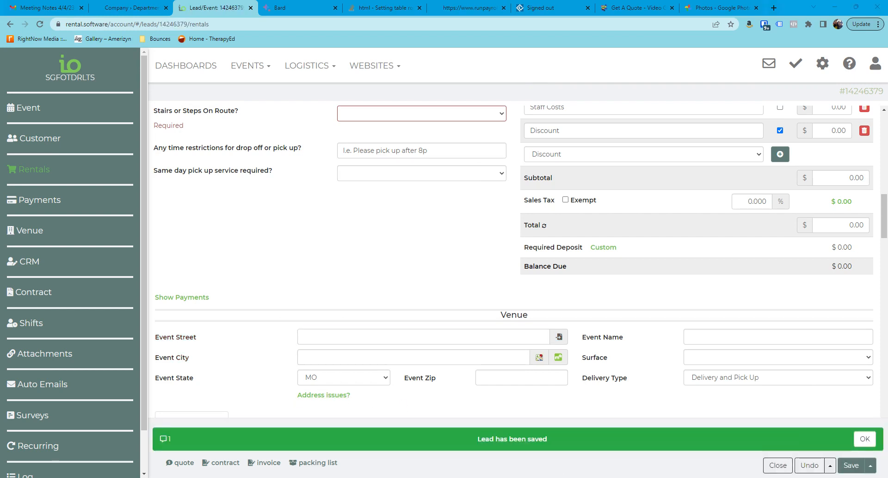
Step: Open the event's quote, examine how ABCD is listed under Items, and close the quote
{"action": "left_click", "coordinate": [182, 462]}
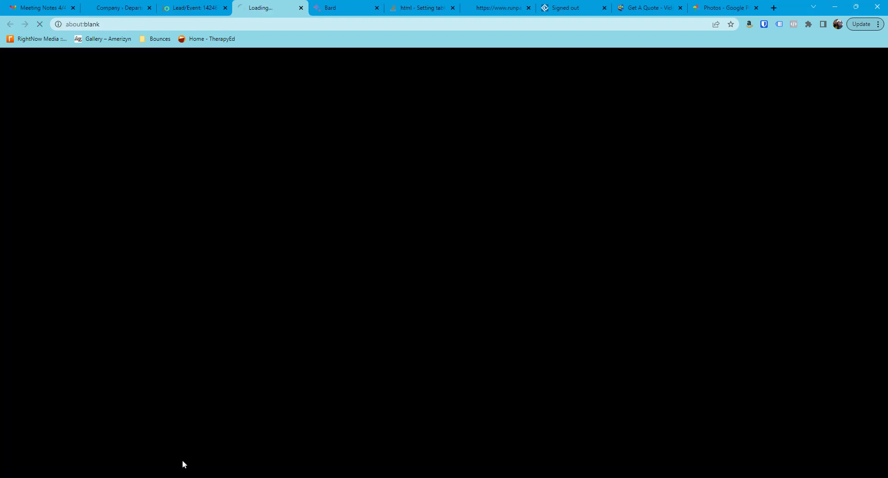
{"action": "scroll", "coordinate": [409, 369], "scroll_direction": "down", "scroll_amount": 6}
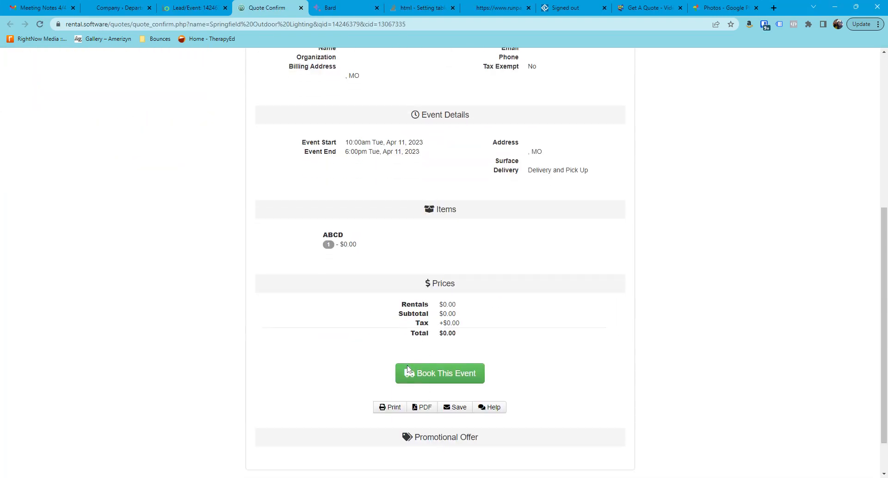
{"action": "double_click", "coordinate": [346, 235]}
{"action": "left_click", "coordinate": [300, 8]}
Step: Set the lead's status to Contracted and try to save it
{"action": "scroll", "coordinate": [589, 275], "scroll_direction": "up", "scroll_amount": 7}
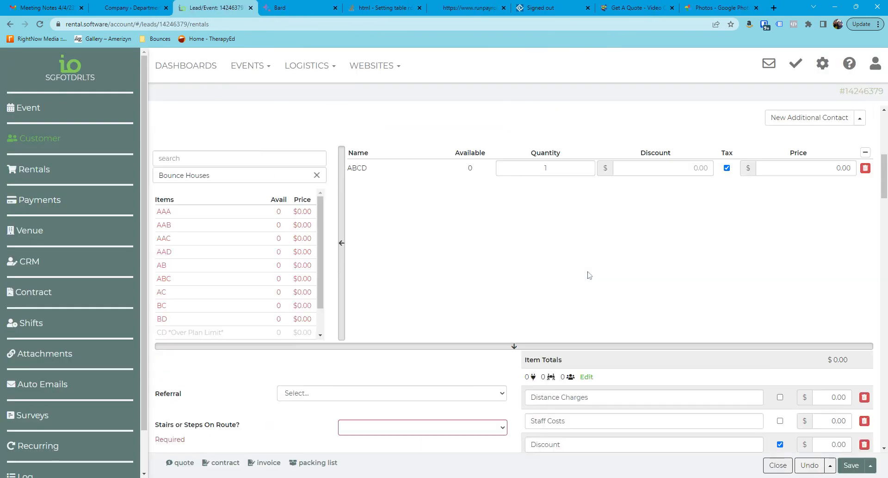
{"action": "left_click", "coordinate": [571, 131]}
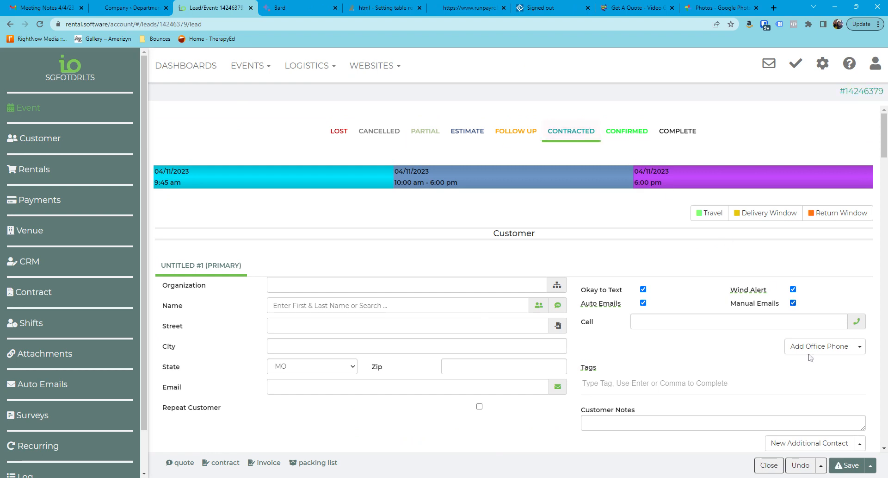
{"action": "left_click", "coordinate": [848, 469]}
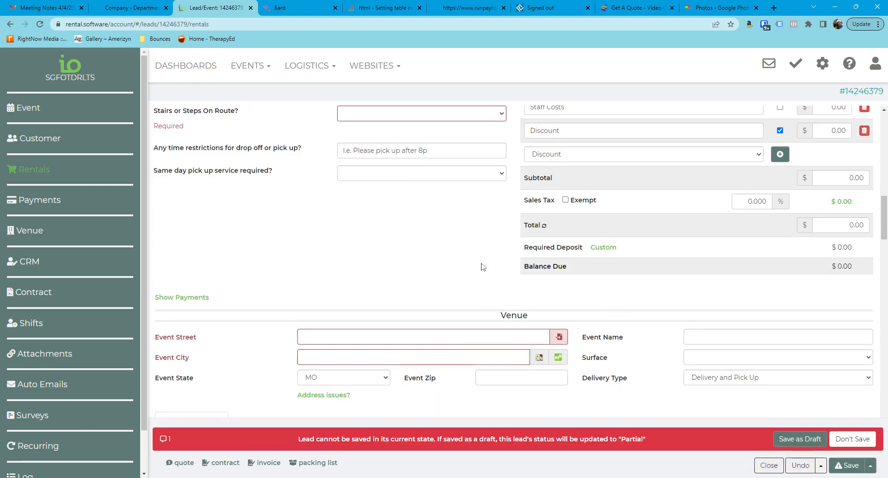
Step: Open the event's packing list, examine how ABCD is listed, and return to the lead
{"action": "left_click", "coordinate": [309, 464]}
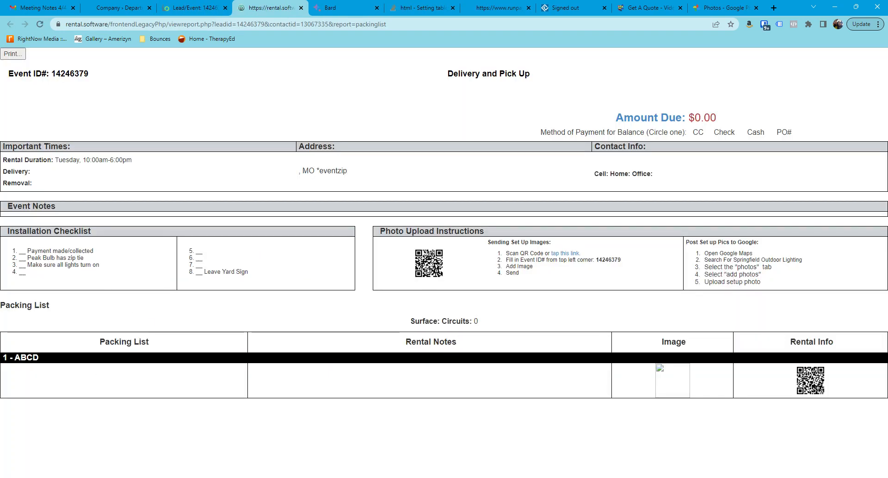
{"action": "double_click", "coordinate": [26, 357]}
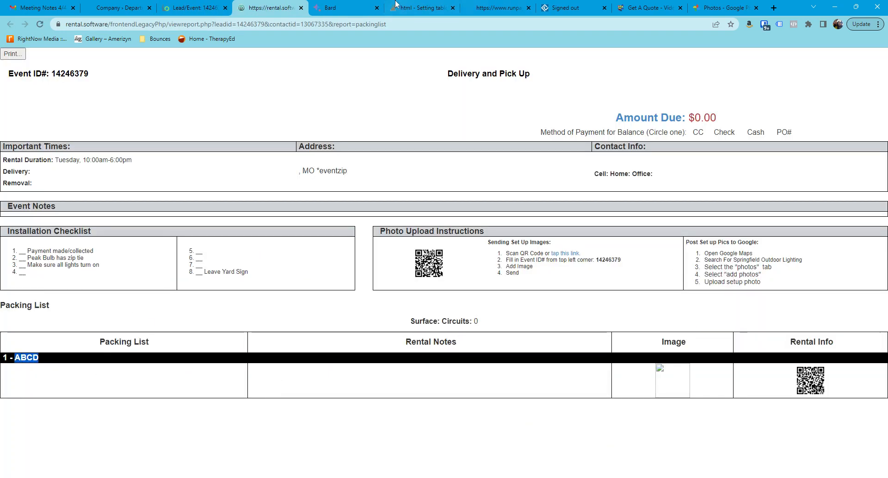
{"action": "left_click", "coordinate": [199, 9]}
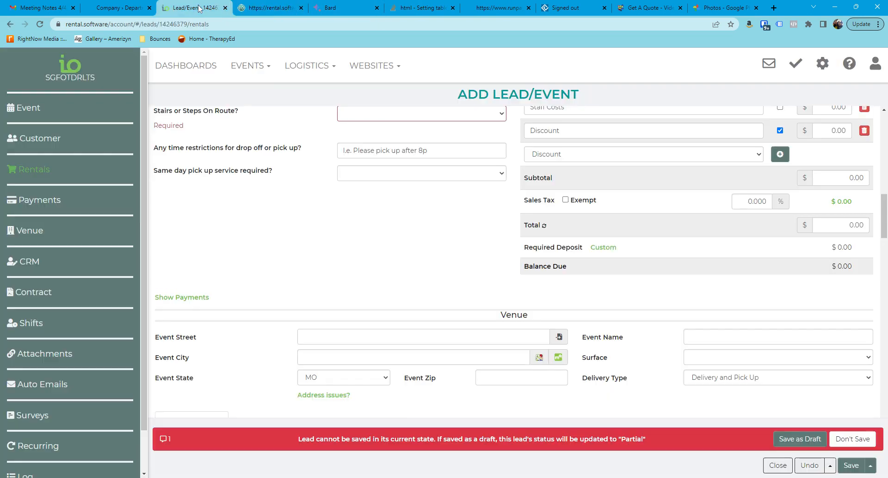
Step: Leave the lead without saving its changes and open the Inventory settings
{"action": "scroll", "coordinate": [470, 266], "scroll_direction": "up", "scroll_amount": 15}
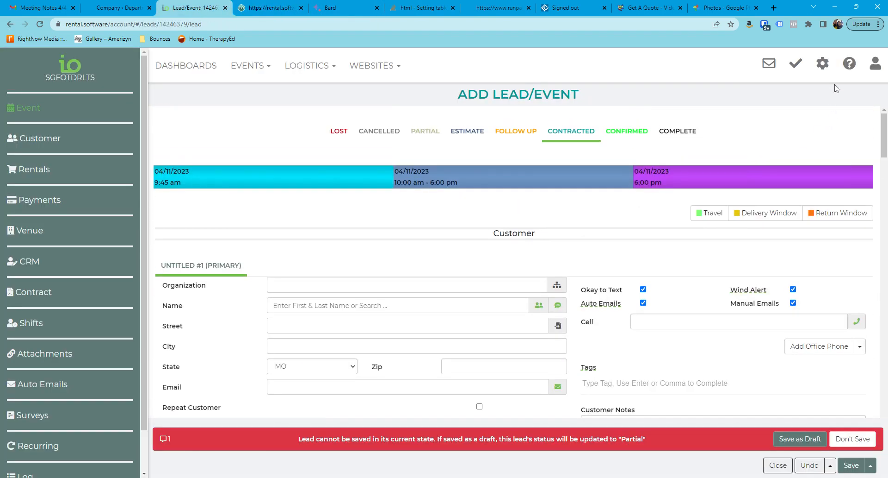
{"action": "left_click", "coordinate": [823, 64]}
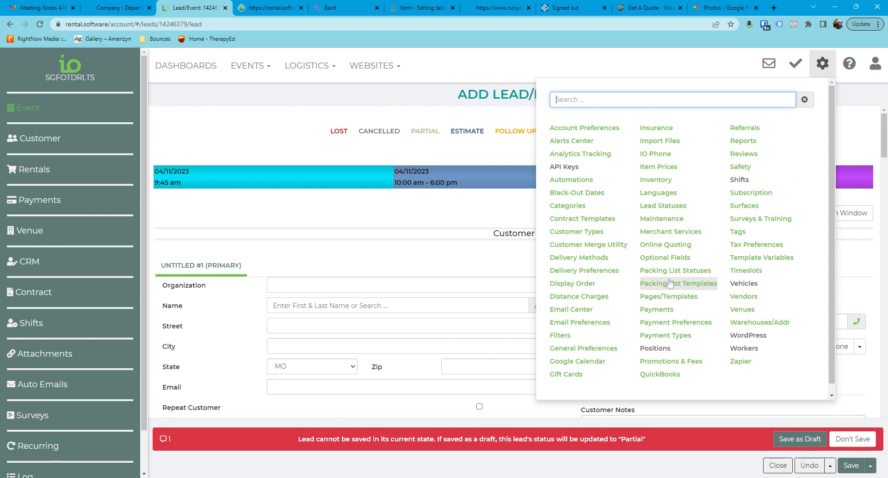
{"action": "left_click", "coordinate": [657, 181]}
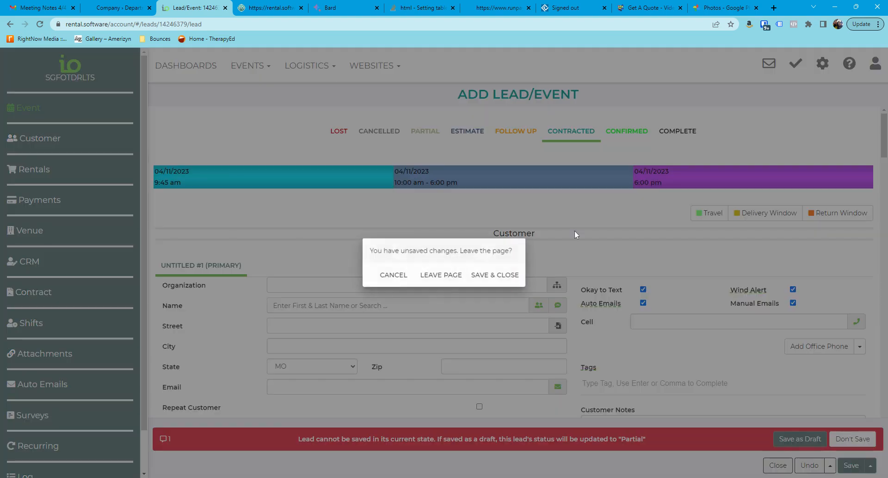
{"action": "left_click", "coordinate": [449, 276]}
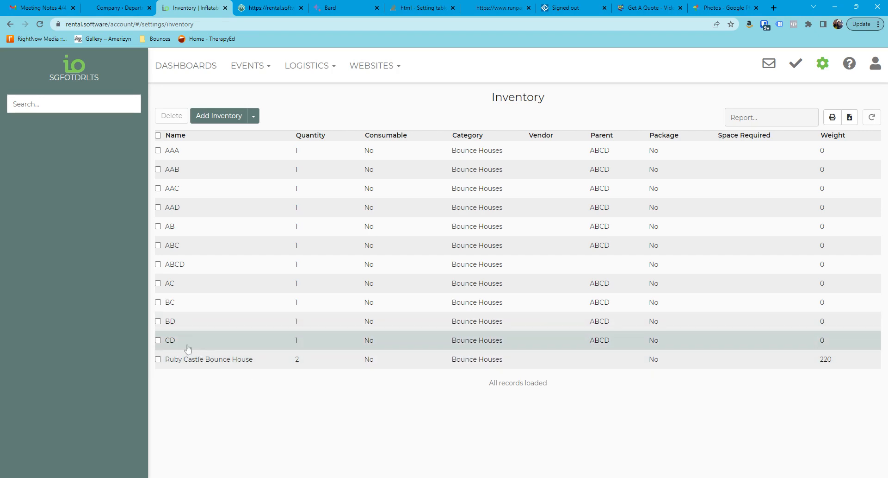
Step: Delete the items AC, BC, BD and CD from the inventory
{"action": "left_click", "coordinate": [158, 340]}
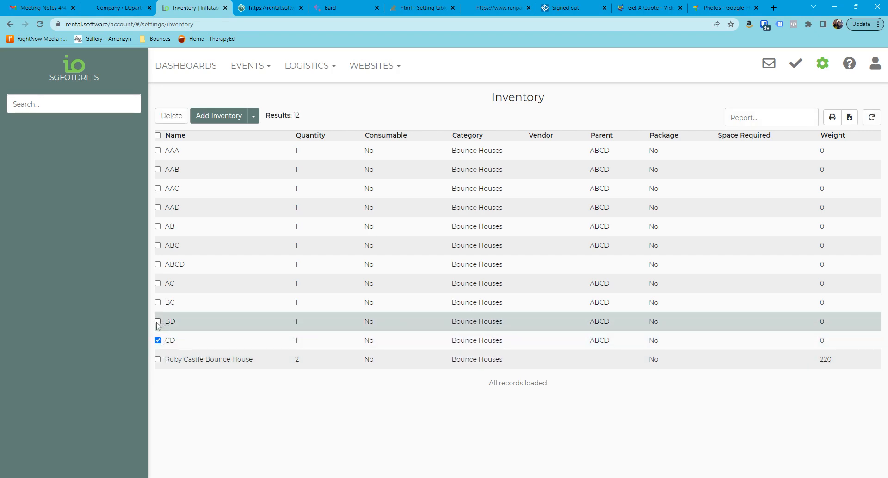
{"action": "left_click", "coordinate": [158, 320]}
{"action": "left_click", "coordinate": [158, 302]}
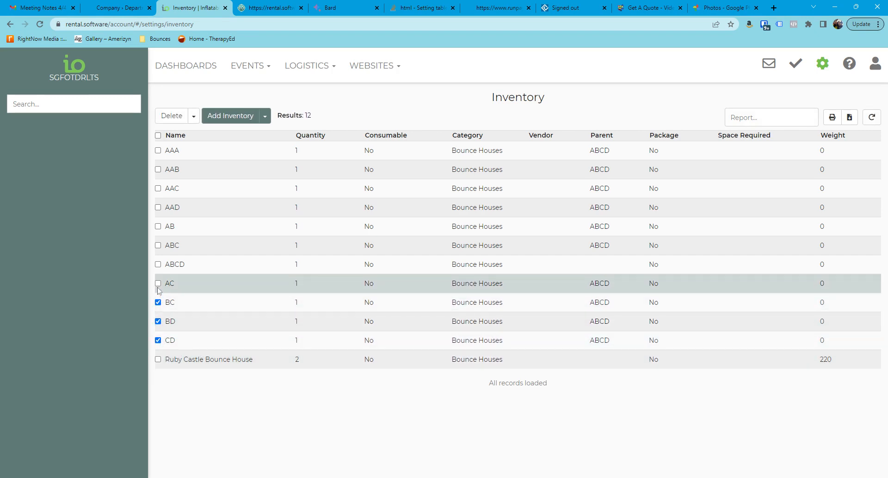
{"action": "left_click", "coordinate": [158, 283]}
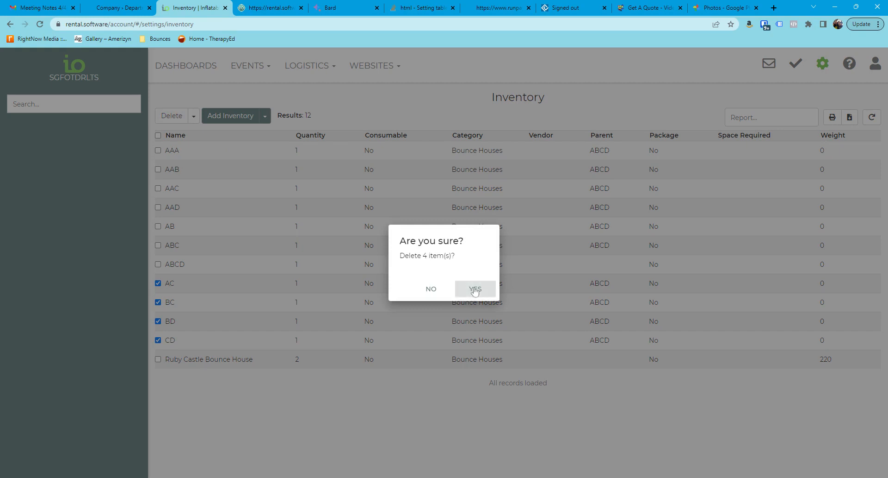
{"action": "left_click", "coordinate": [475, 288]}
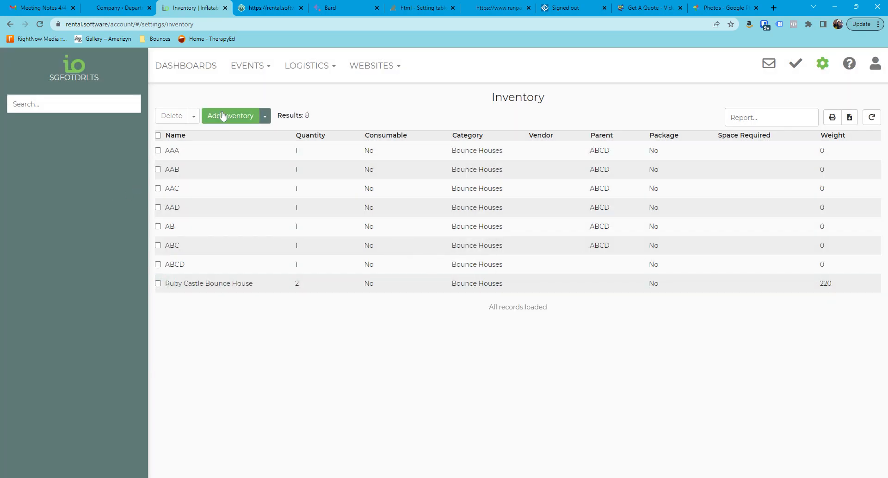
Step: Start a new inventory item named ABD, show its advanced options and assign it to the Bounce Houses category
{"action": "left_click", "coordinate": [218, 116]}
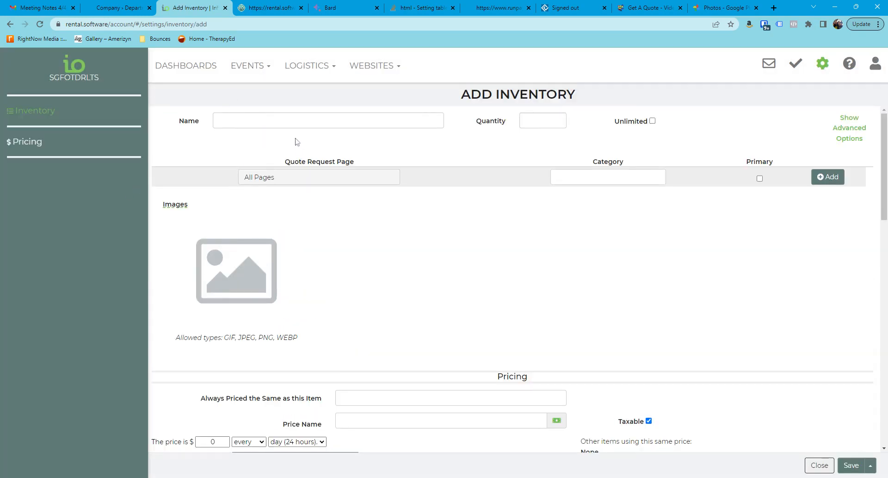
{"action": "type", "text": "a"}
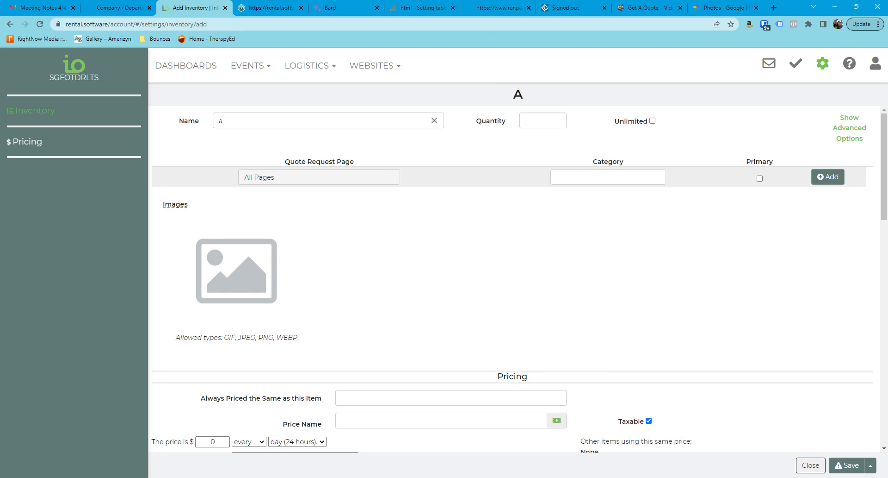
{"action": "key", "text": "BackSpace"}
{"action": "type", "text": "ABD"}
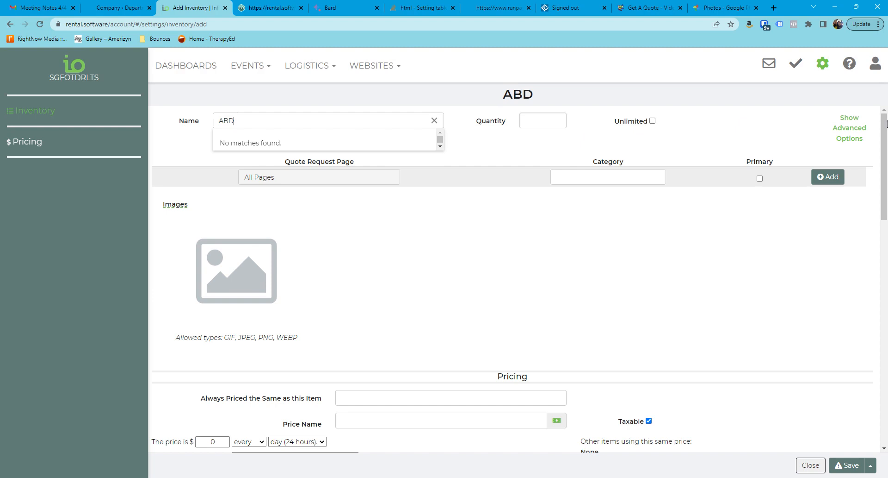
{"action": "left_click", "coordinate": [853, 131]}
{"action": "left_click", "coordinate": [555, 199]}
{"action": "left_click", "coordinate": [583, 240]}
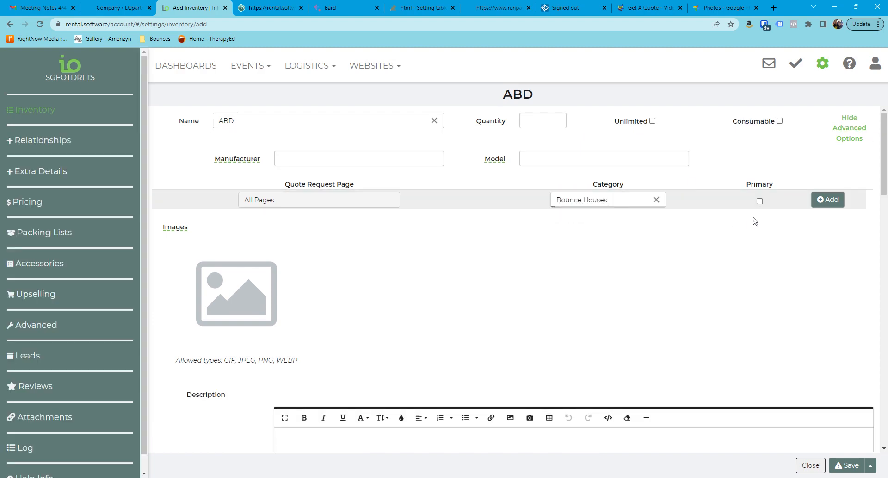
{"action": "left_click", "coordinate": [828, 198]}
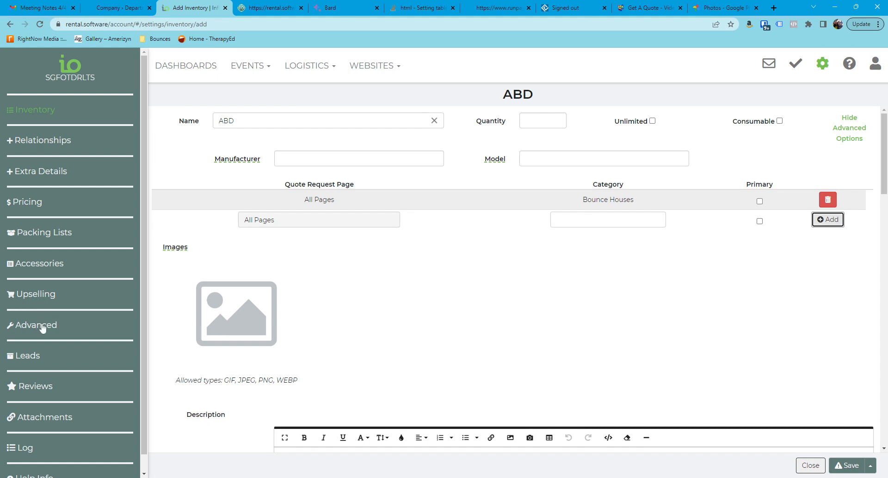
Step: Add AAA as an accessory of ABD with required quantity 1, linked quantity and price override
{"action": "left_click", "coordinate": [39, 263]}
{"action": "type", "text": "AAA"}
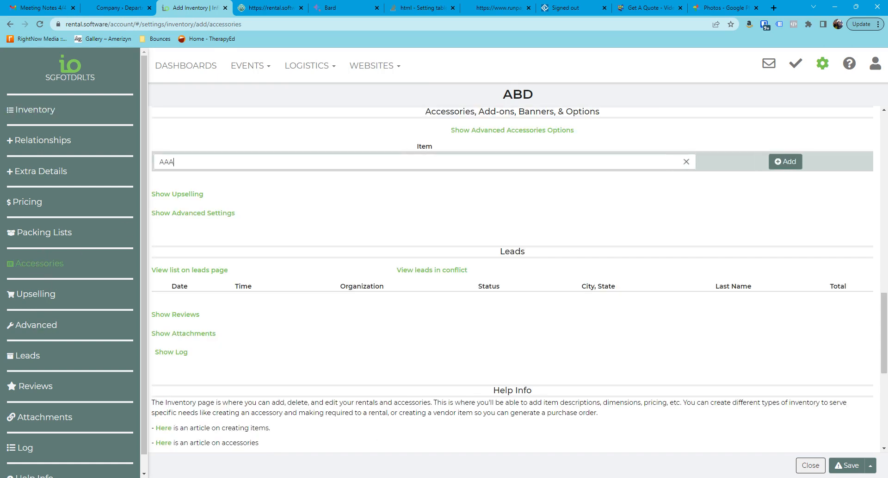
{"action": "left_click", "coordinate": [169, 184]}
{"action": "left_click", "coordinate": [778, 161]}
{"action": "left_click", "coordinate": [492, 130]}
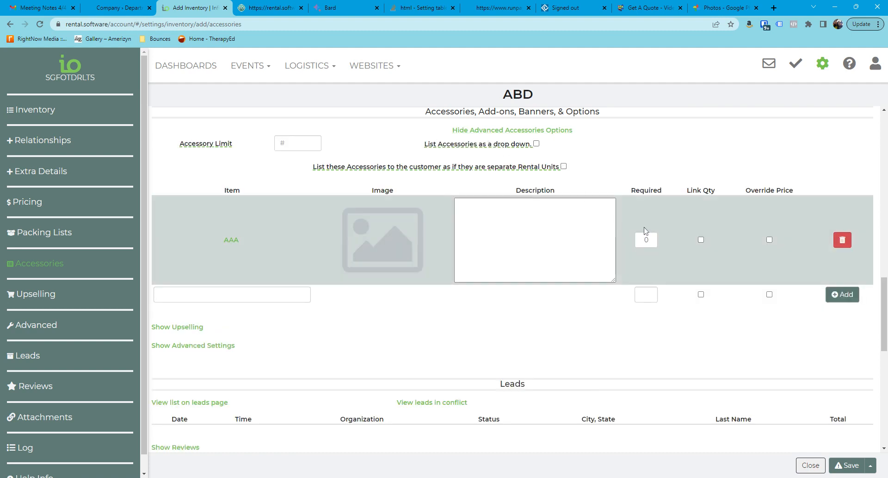
{"action": "double_click", "coordinate": [647, 239]}
Step: Add AAB as an accessory of ABD with required quantity 1, linked quantity and price override
{"action": "type", "text": "AA"}
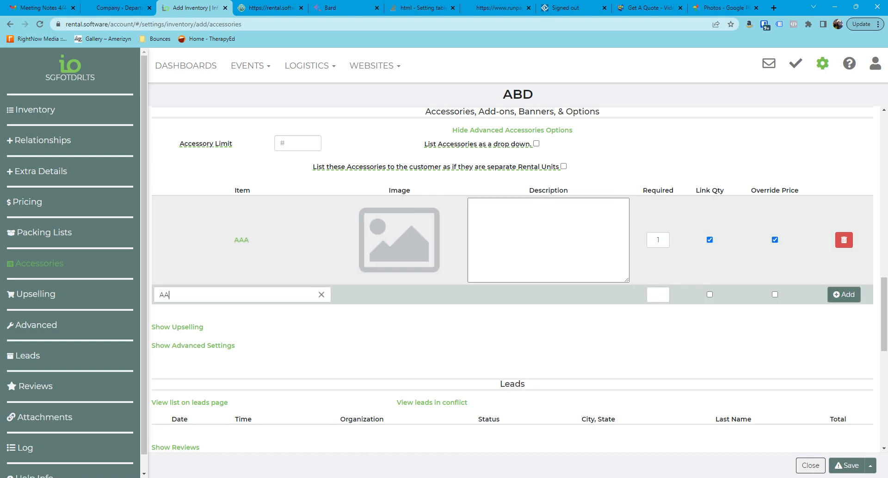
{"action": "type", "text": "B"}
{"action": "left_click", "coordinate": [190, 319]}
{"action": "left_click", "coordinate": [658, 295]}
{"action": "left_click", "coordinate": [710, 294]}
{"action": "left_click", "coordinate": [775, 295]}
{"action": "left_click", "coordinate": [844, 294]}
Step: Add AAD as an accessory with required quantity 1, linked quantity and price override, and save the ABD item
{"action": "left_click", "coordinate": [233, 383]}
{"action": "type", "text": "A"}
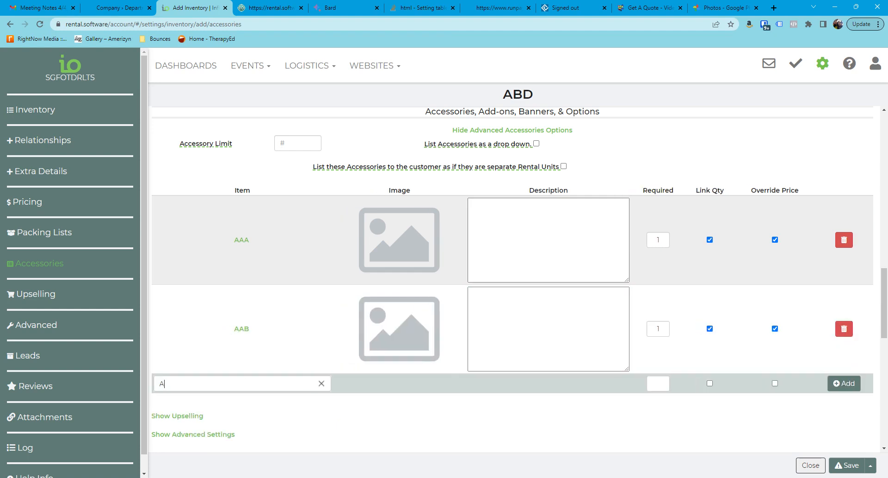
{"action": "type", "text": "AD"}
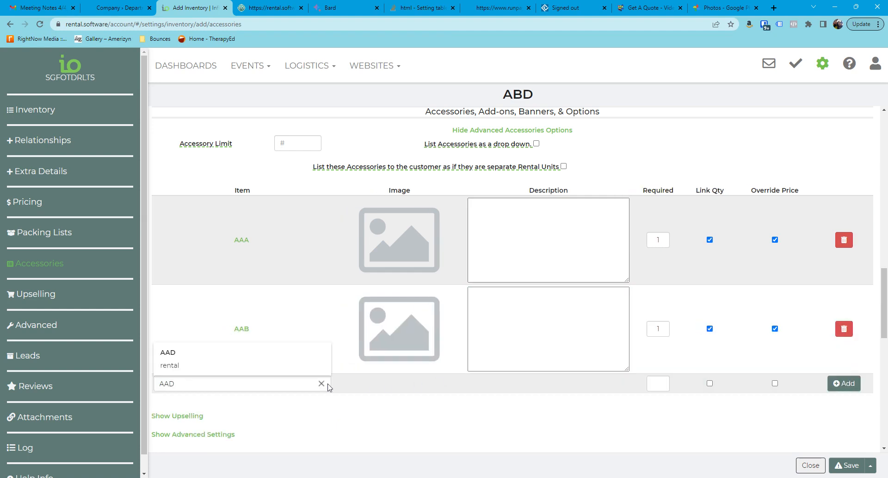
{"action": "left_click", "coordinate": [652, 383]}
{"action": "type", "text": "1"}
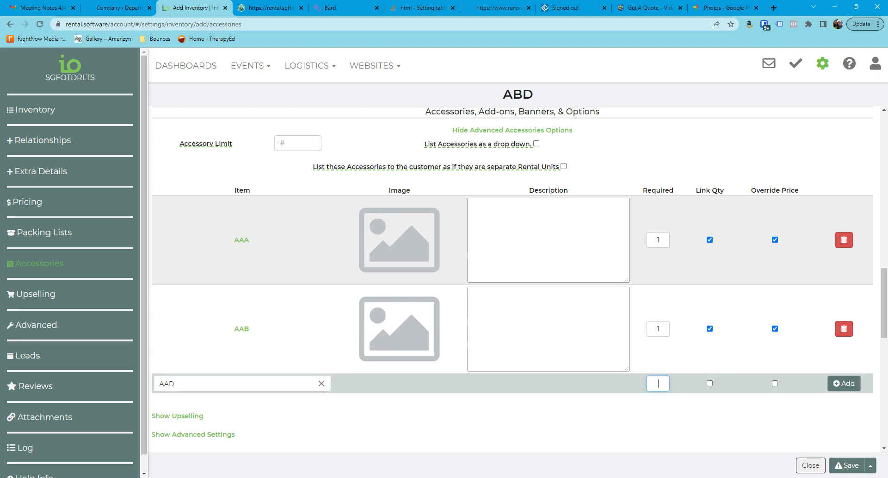
{"action": "left_click", "coordinate": [712, 383]}
{"action": "left_click", "coordinate": [775, 383]}
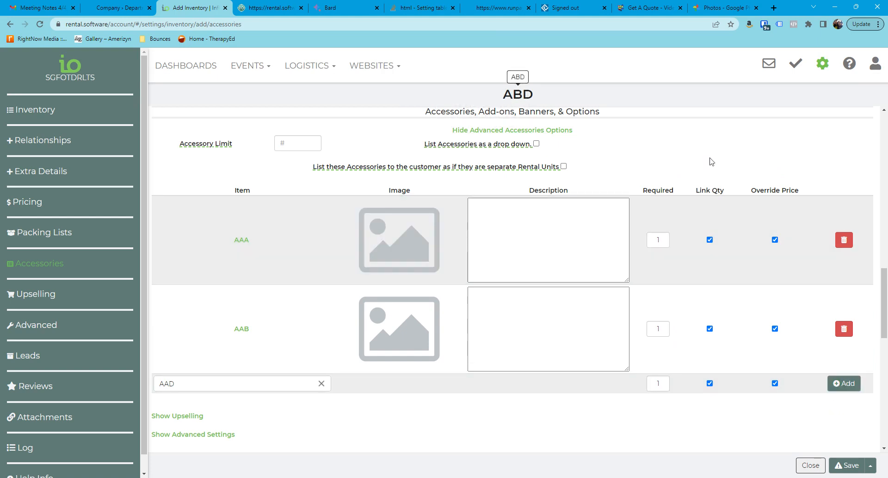
{"action": "left_click", "coordinate": [843, 382]}
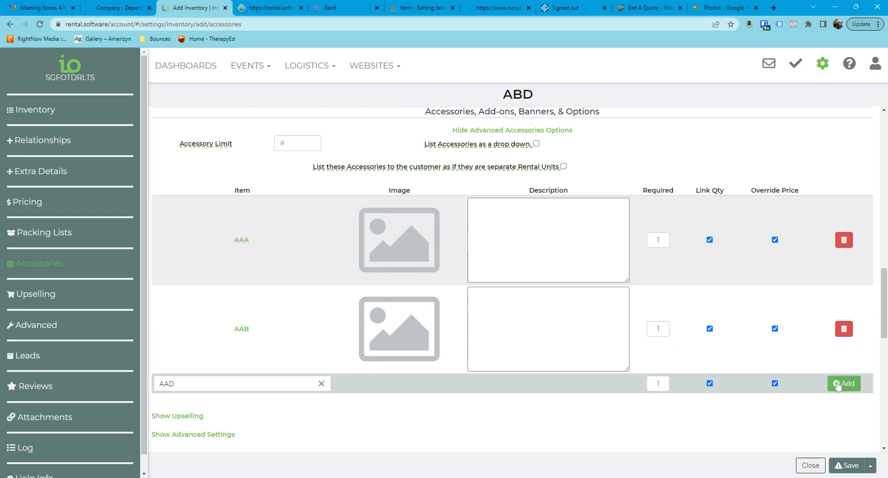
{"action": "scroll", "coordinate": [713, 360], "scroll_direction": "down", "scroll_amount": 3}
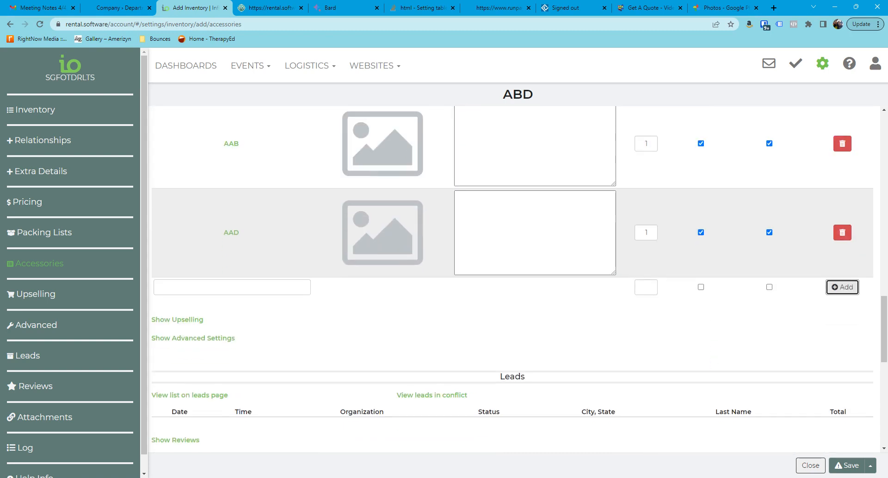
{"action": "left_click", "coordinate": [853, 468]}
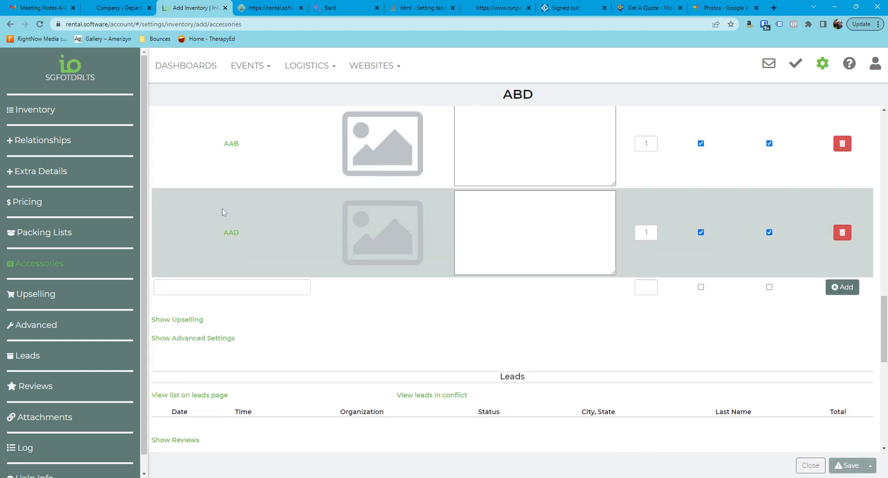
Step: Create a new lead with ABD from the Bounce Houses category as its rental and save it as a draft
{"action": "left_click", "coordinate": [250, 67]}
{"action": "left_click", "coordinate": [244, 93]}
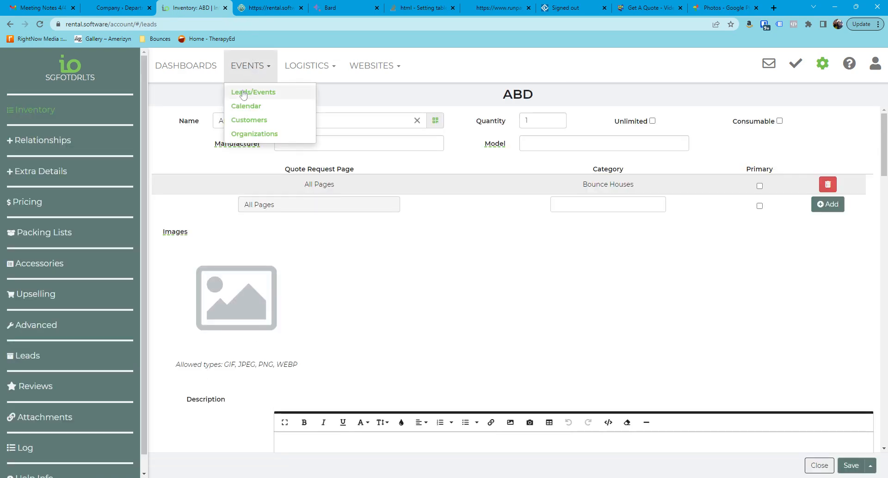
{"action": "left_click", "coordinate": [233, 120]}
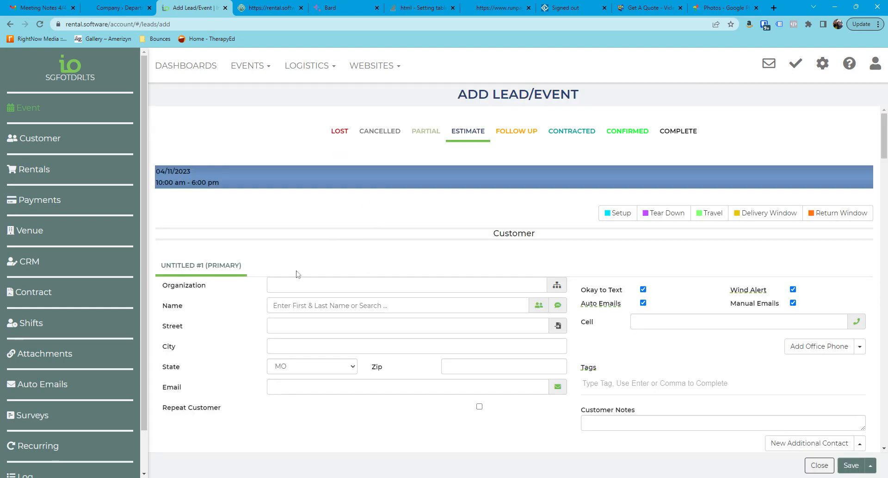
{"action": "scroll", "coordinate": [297, 306], "scroll_direction": "down", "scroll_amount": 6}
{"action": "left_click", "coordinate": [179, 245]}
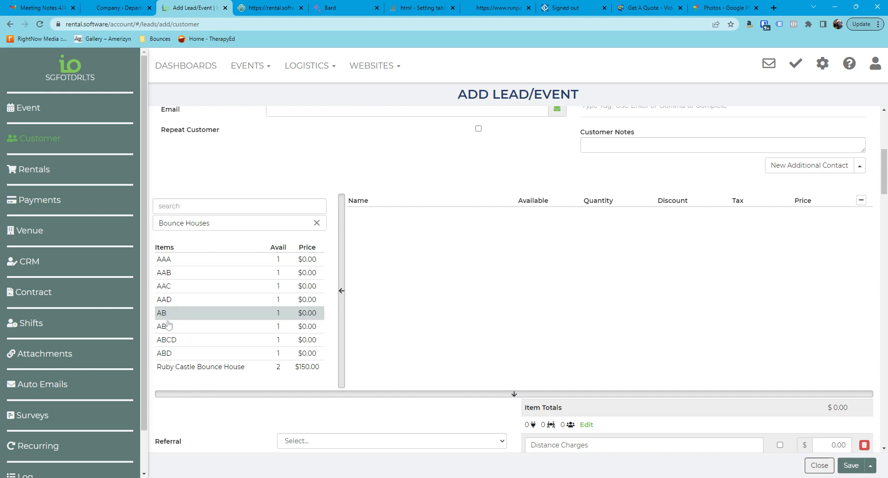
{"action": "left_click", "coordinate": [168, 353]}
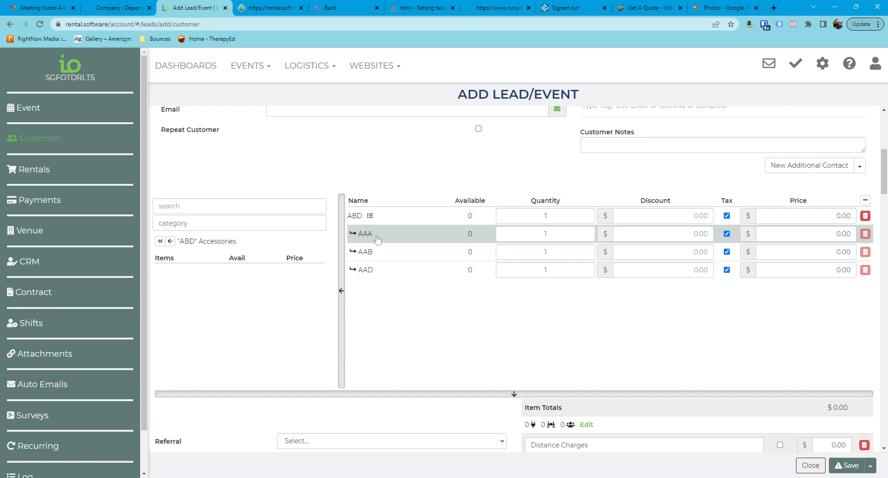
{"action": "left_click", "coordinate": [849, 464]}
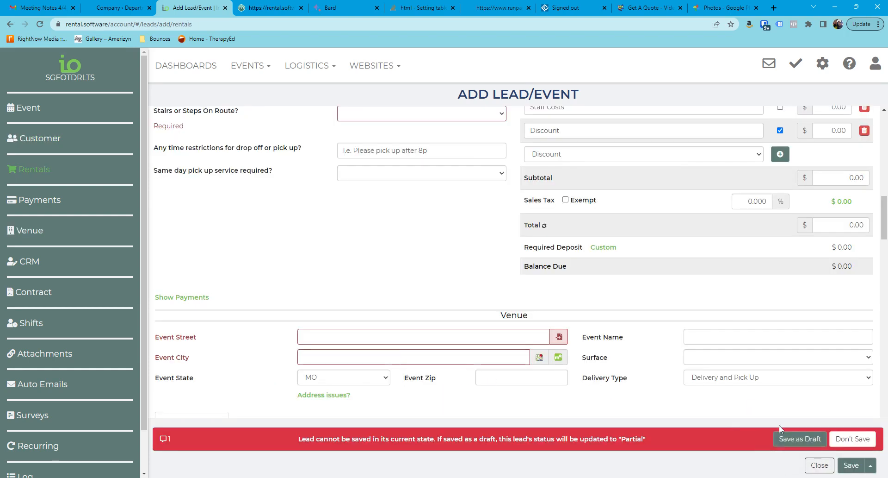
{"action": "left_click", "coordinate": [792, 439]}
Step: Open the lead's quote, examine how ABD and its components are listed and priced, and return to the lead
{"action": "left_click", "coordinate": [180, 465]}
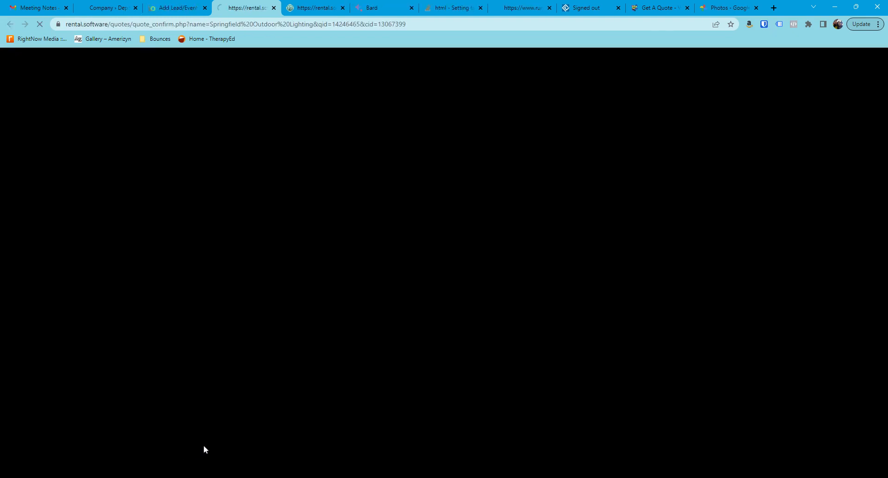
{"action": "scroll", "coordinate": [463, 297], "scroll_direction": "down", "scroll_amount": 5}
{"action": "scroll", "coordinate": [489, 299], "scroll_direction": "down", "scroll_amount": 1}
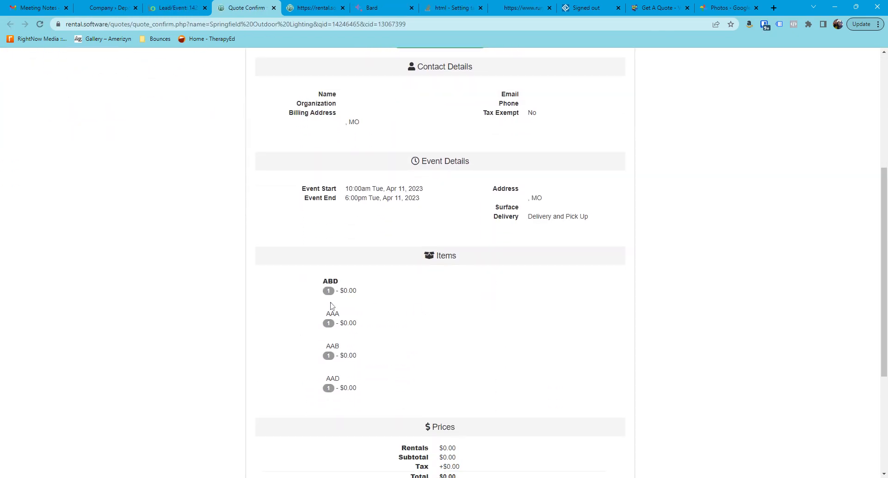
{"action": "left_click_drag", "start_coordinate": [339, 290], "coordinate": [366, 294]}
{"action": "left_click", "coordinate": [185, 8]}
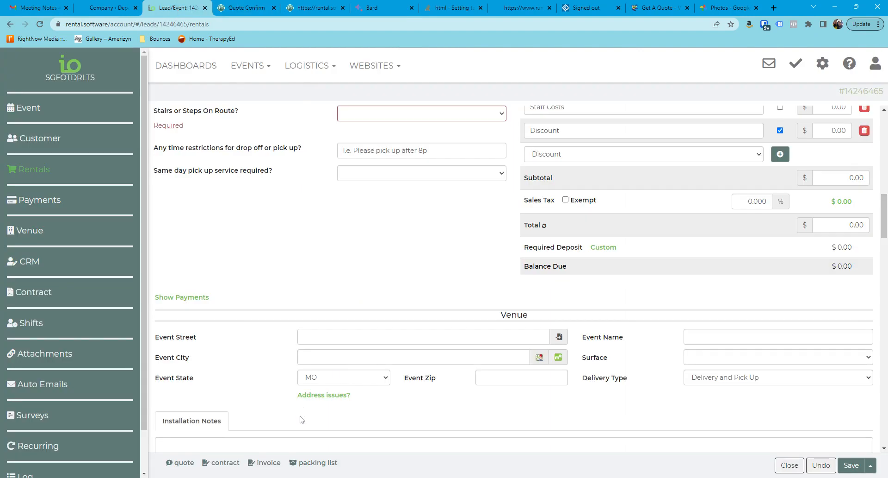
Step: Open the lead's packing list, examine the components listed under ABD, and return to the lead
{"action": "left_click", "coordinate": [313, 462]}
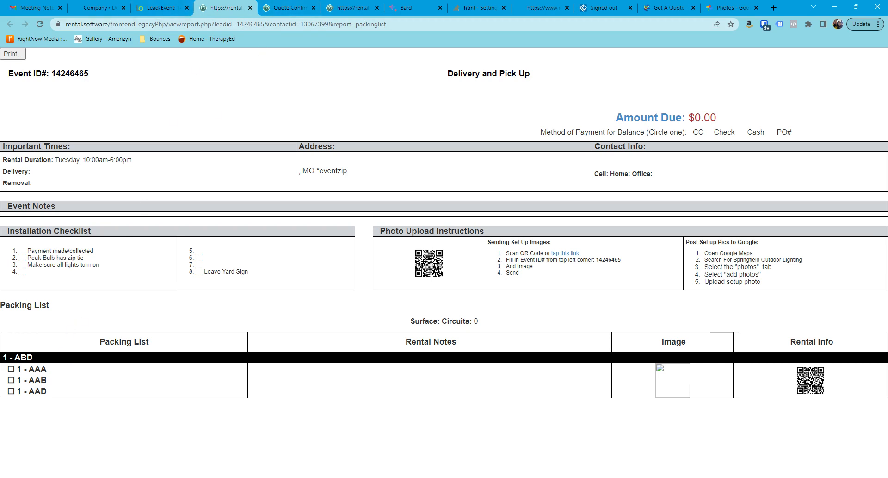
{"action": "left_click_drag", "start_coordinate": [32, 368], "coordinate": [47, 390]}
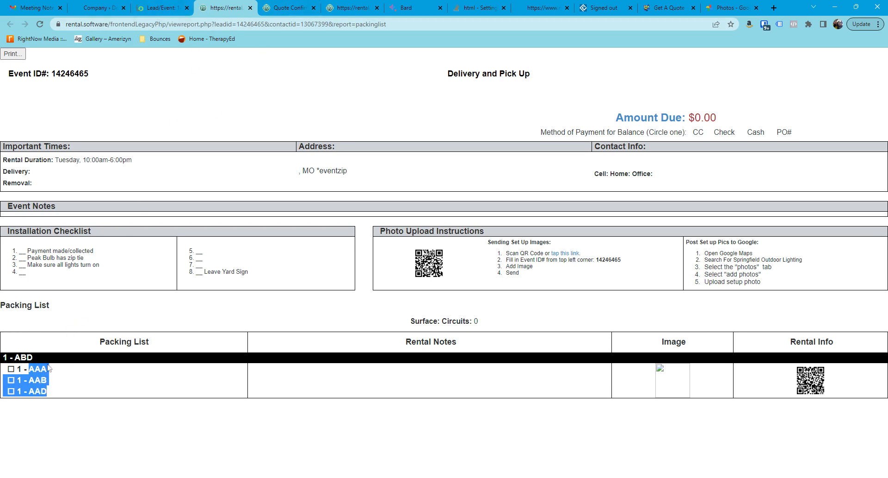
{"action": "left_click", "coordinate": [163, 8]}
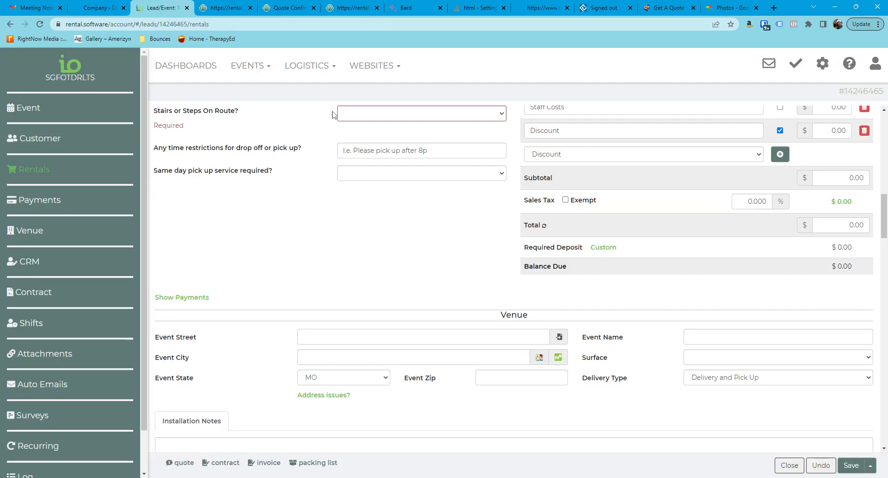
Step: Show the Bounce Houses items in the lead's rental list and check their availability with ABD booked
{"action": "scroll", "coordinate": [337, 279], "scroll_direction": "up", "scroll_amount": 7}
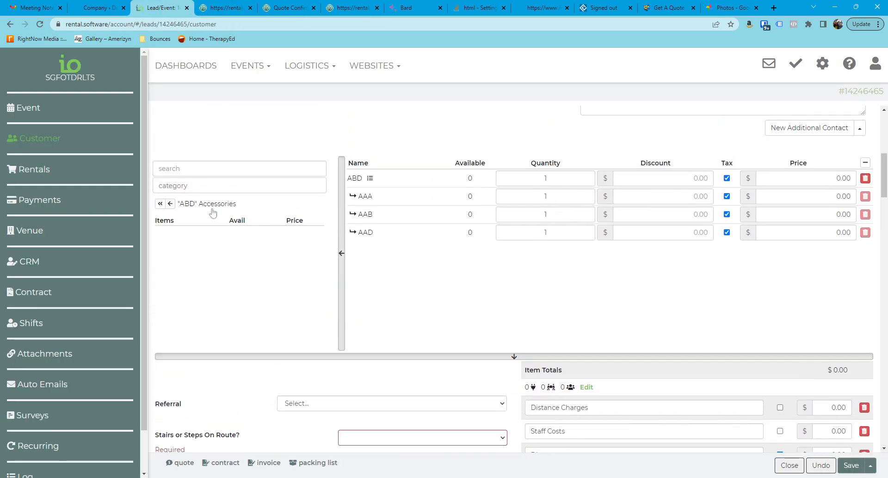
{"action": "left_click", "coordinate": [160, 203]}
{"action": "left_click", "coordinate": [163, 209]}
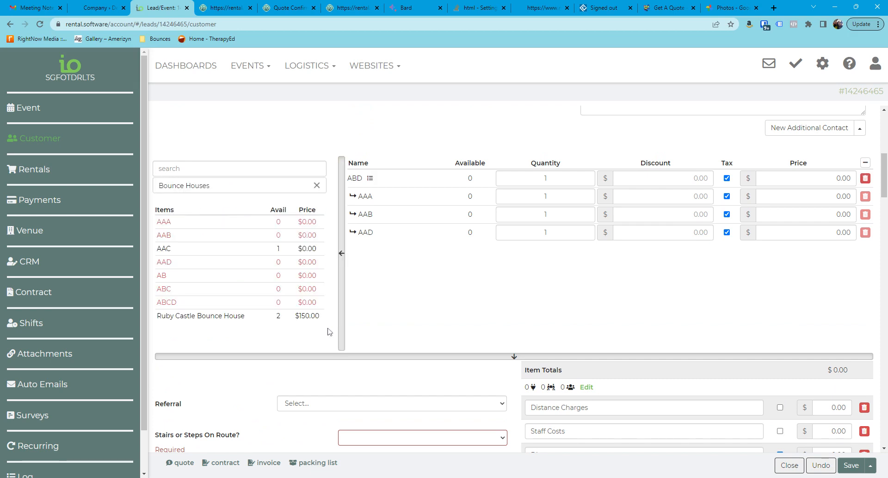